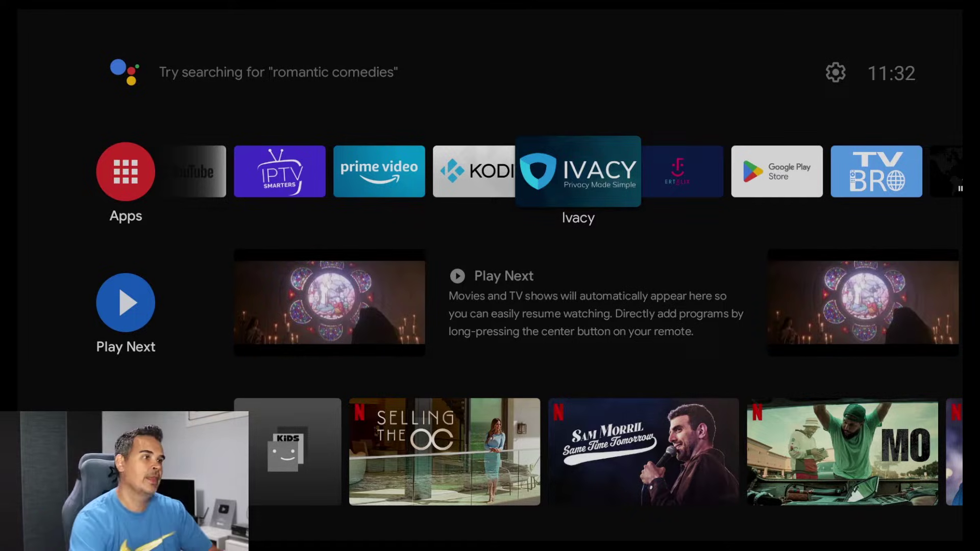
# - Move the home-screen focus from Settings past Kodi back onto the Ivacy VPN tile and launch it
pyautogui.press('Up')
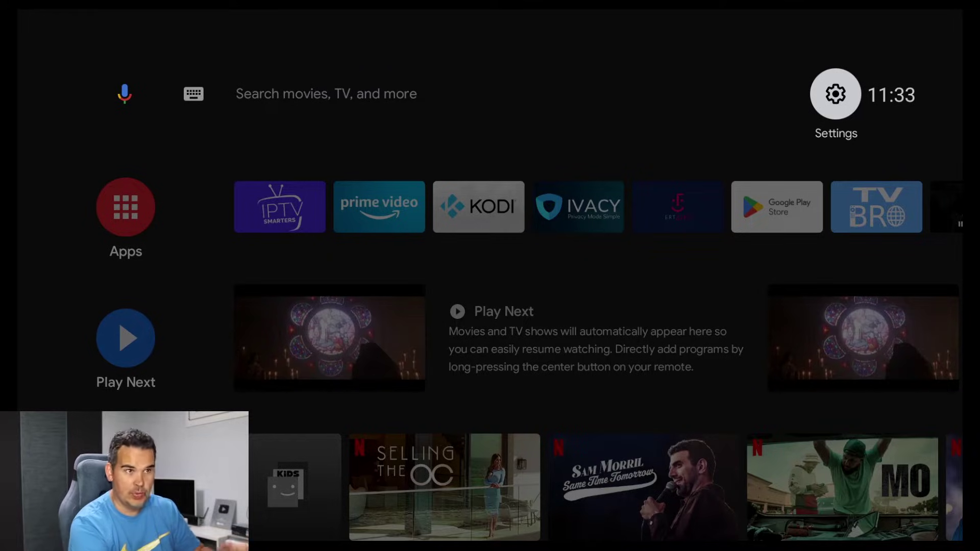
pyautogui.press('Down')
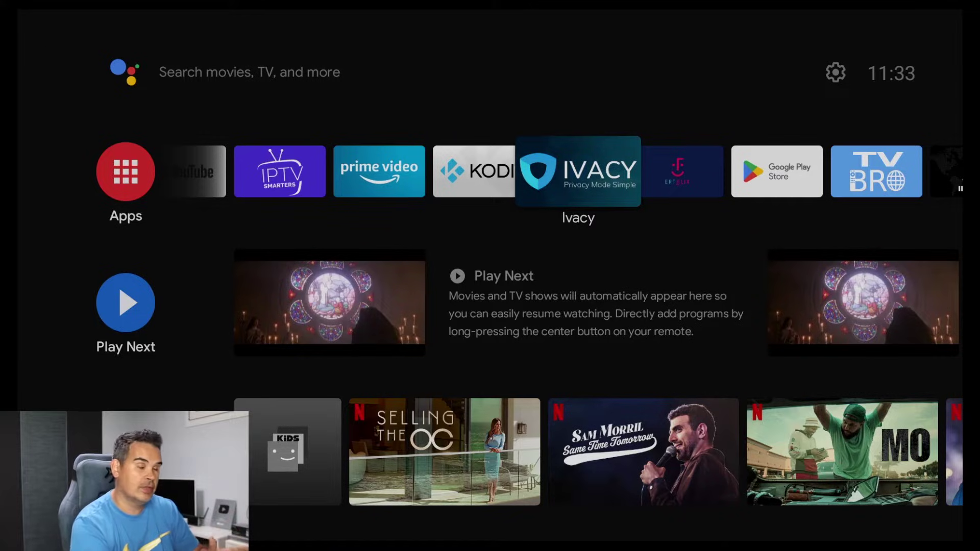
pyautogui.press('Left')
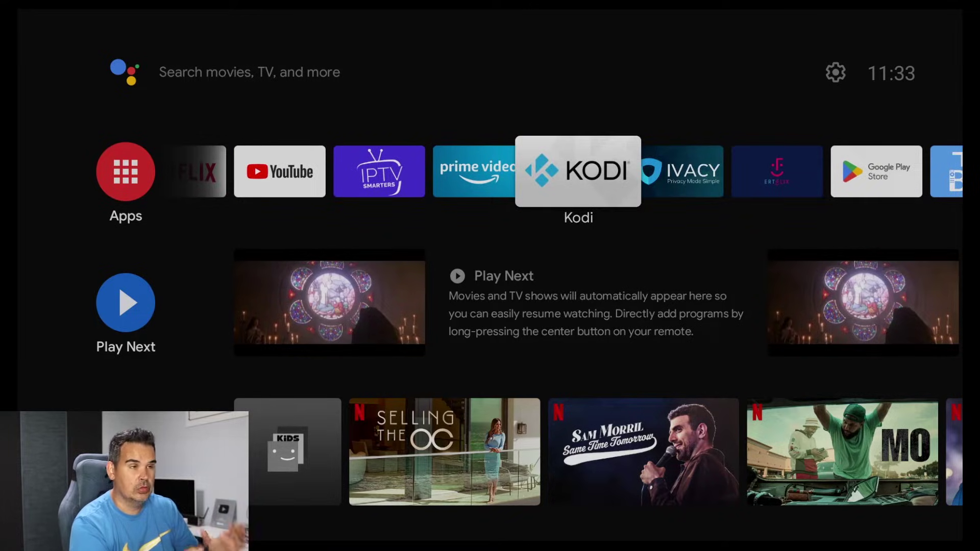
pyautogui.press('Right')
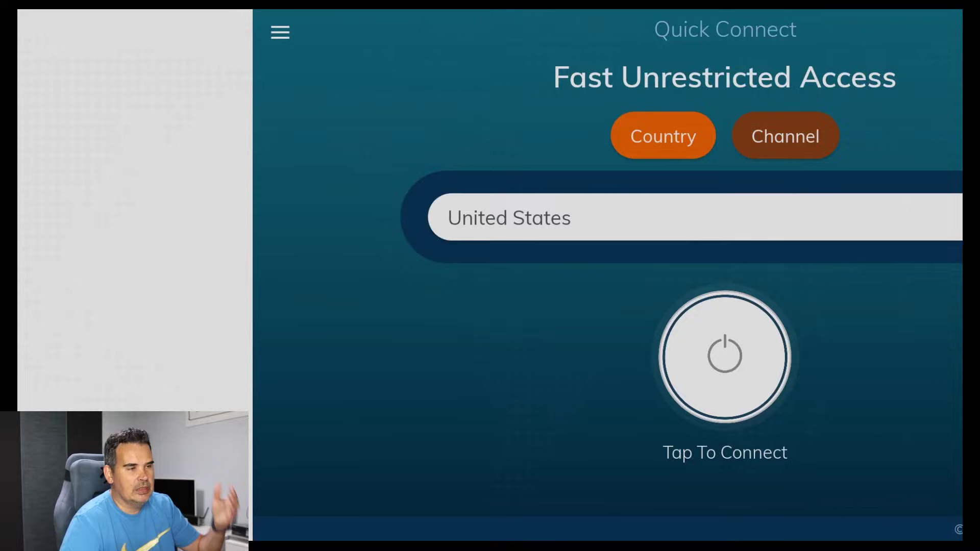
# - Browse Ivacy's country list to the end and close it, keeping United States as the location
pyautogui.press('Down')
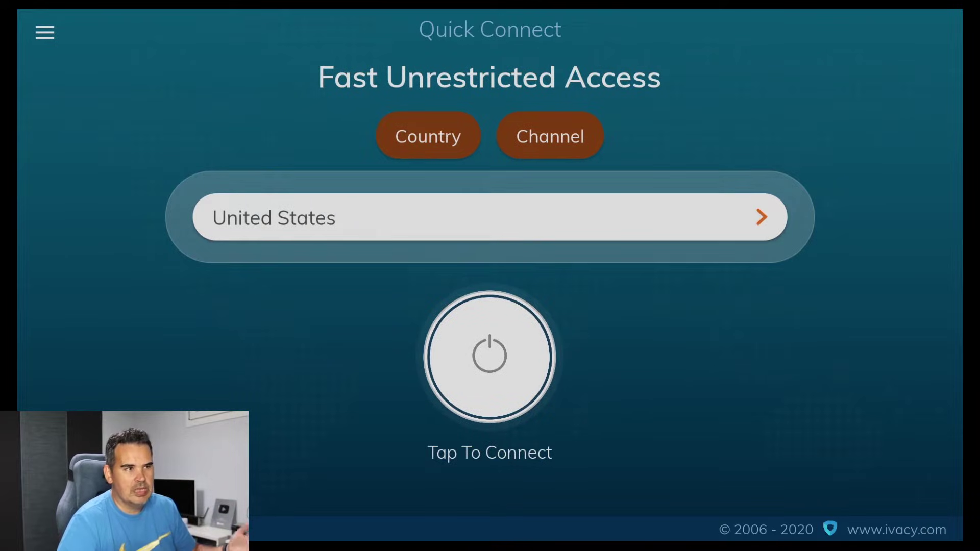
pyautogui.press('Up')
pyautogui.press('Left')
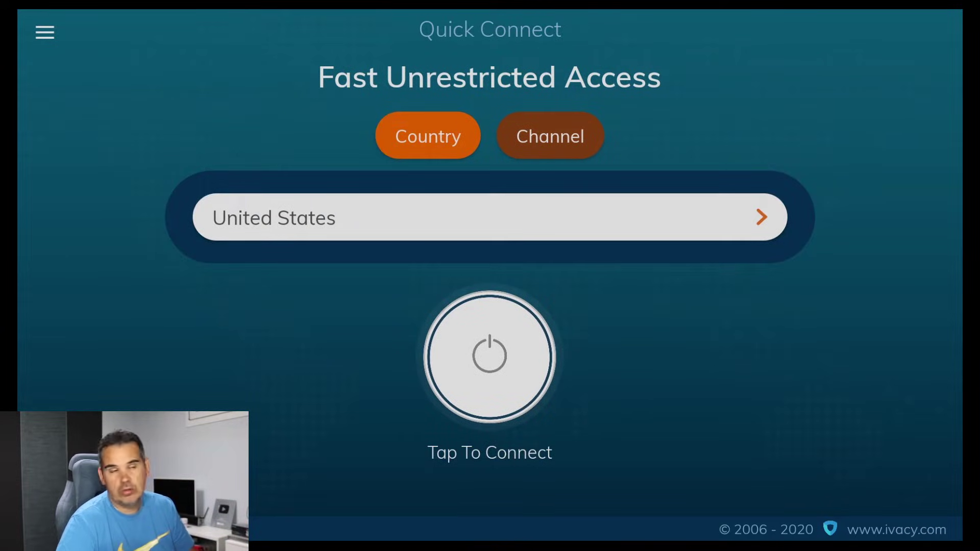
pyautogui.press('Down')
pyautogui.press('Return')
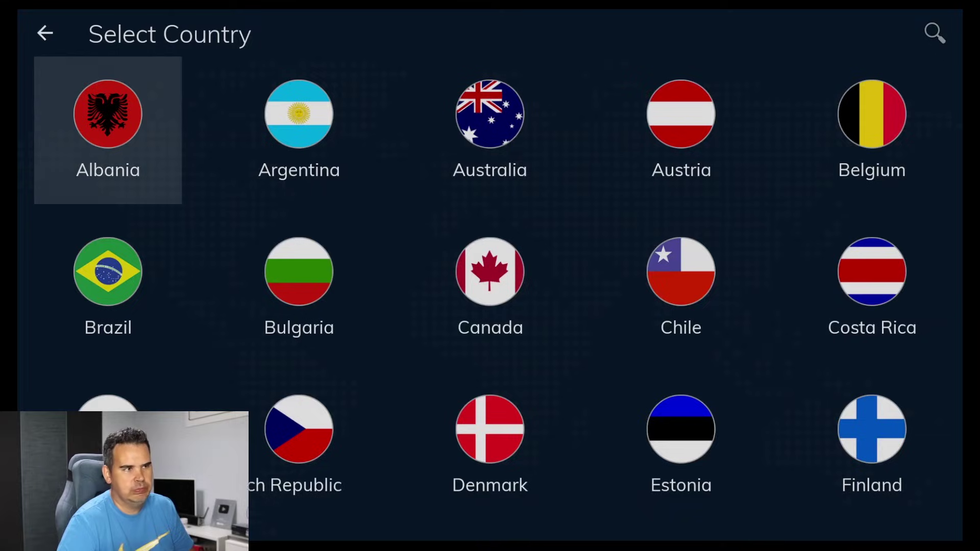
pyautogui.press('Down')
pyautogui.press('Down')
pyautogui.press('Down')
pyautogui.press('Down')
pyautogui.press('Down')
pyautogui.press('Down')
pyautogui.press('Down')
pyautogui.press('Down')
pyautogui.press('Down')
pyautogui.press('Down')
pyautogui.press('Down')
pyautogui.press('Return')
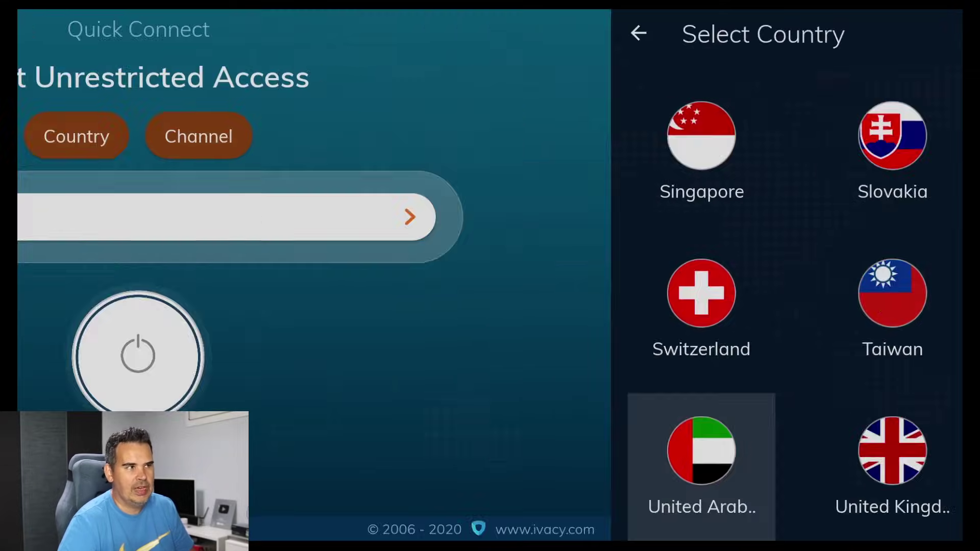
pyautogui.press('Up')
pyautogui.press('Up')
pyautogui.press('Down')
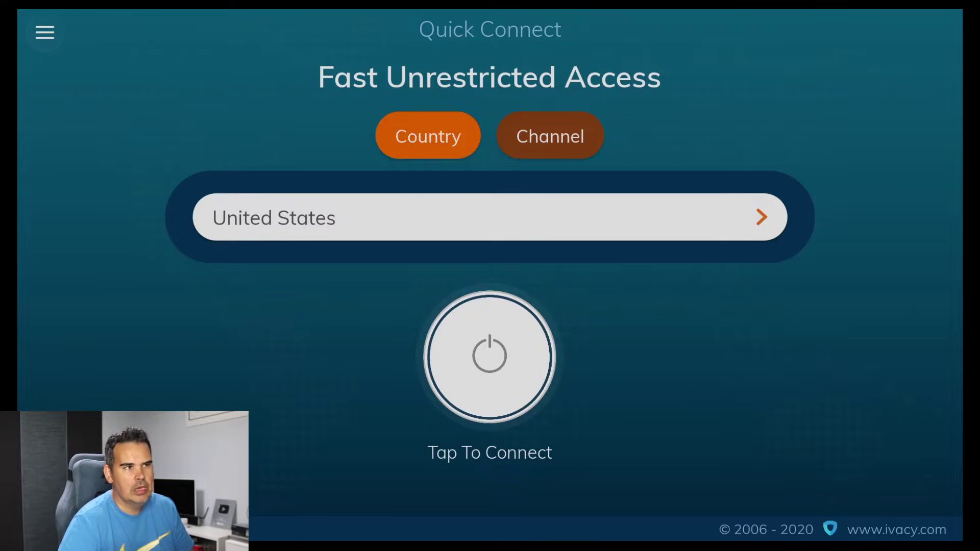
# - Browse the streaming channel grid down to Hotstar US, close it without choosing, and go Home
pyautogui.press('Right')
pyautogui.press('Return')
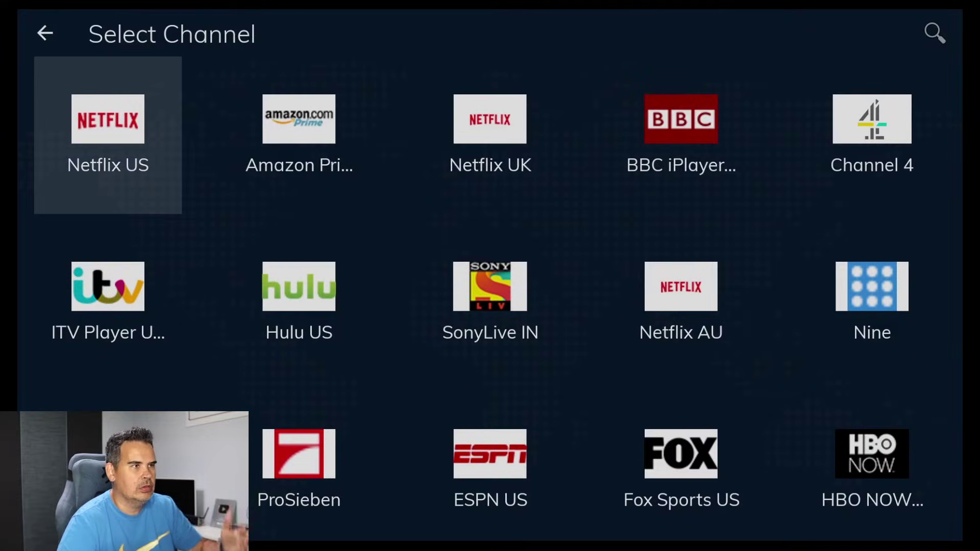
pyautogui.press('Down')
pyautogui.press('Up')
pyautogui.press('Right')
pyautogui.press('Right')
pyautogui.press('Right')
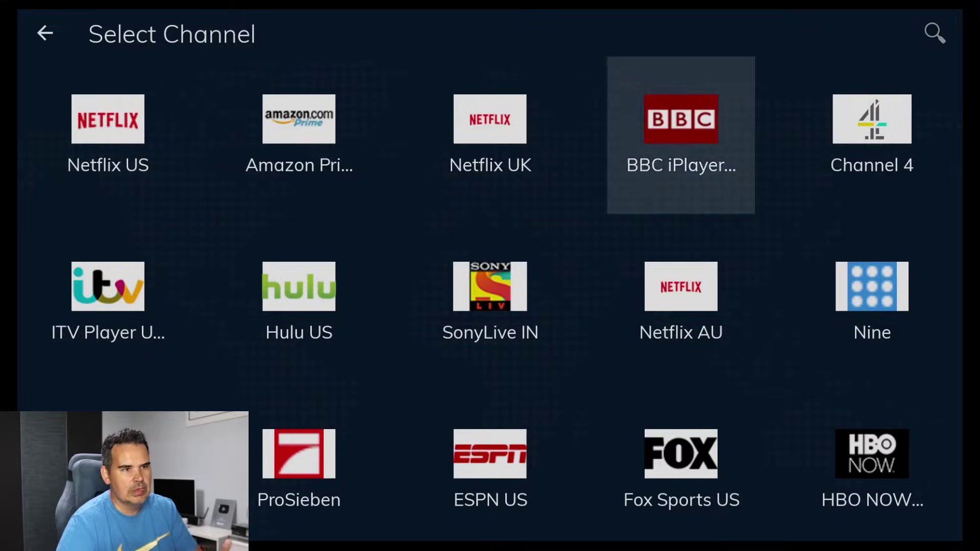
pyautogui.press('Down')
pyautogui.press('Down')
pyautogui.press('Right')
pyautogui.press('Down')
pyautogui.press('Down')
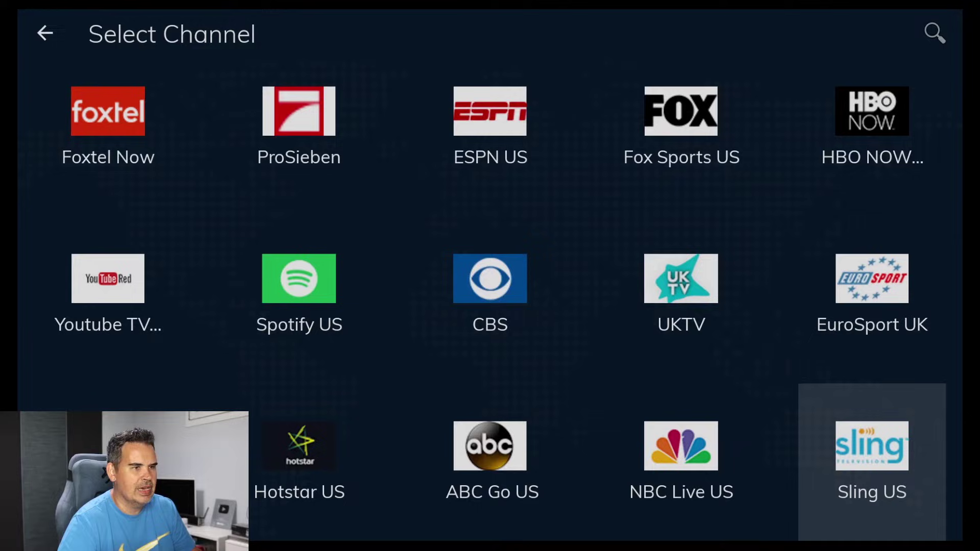
pyautogui.press('Left')
pyautogui.press('Left')
pyautogui.press('Left')
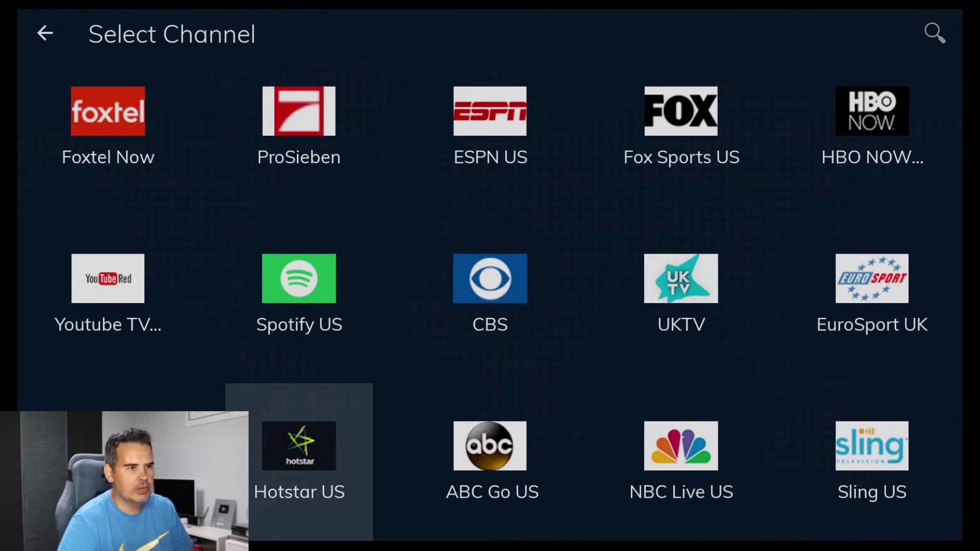
pyautogui.press('Return')
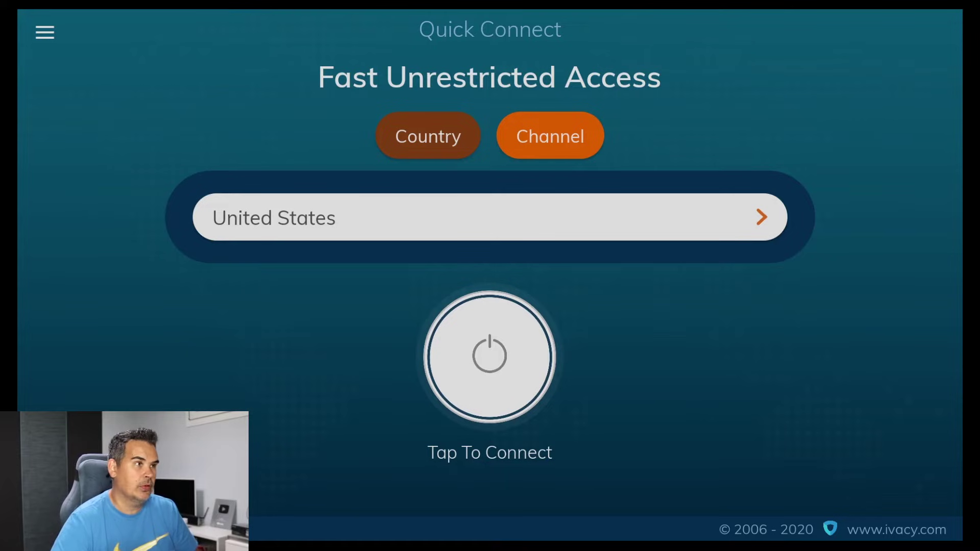
pyautogui.press('Home')
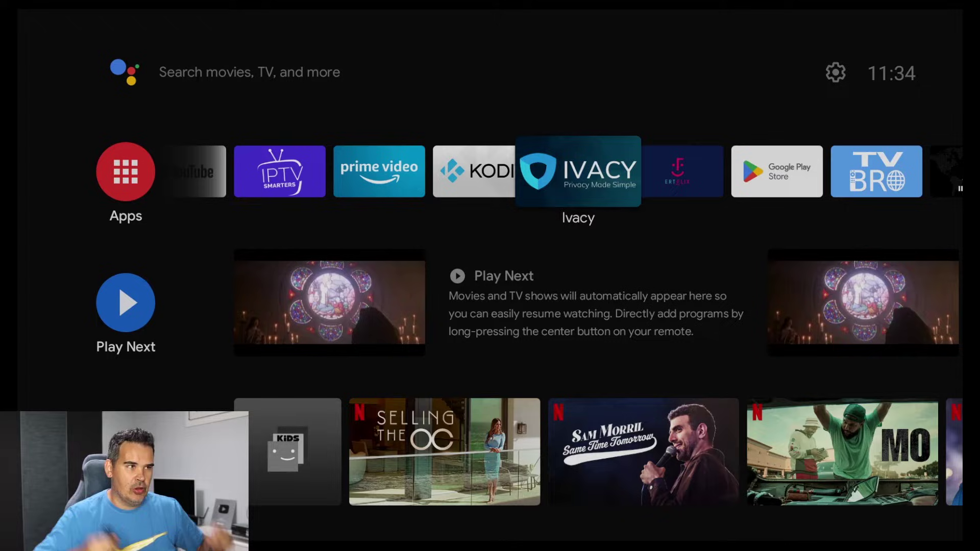
# - Move along the home-screen apps row to the Google Play Store tile and launch it
pyautogui.press('Left')
pyautogui.press('Left')
pyautogui.press('Left')
pyautogui.press('Left')
pyautogui.press('Left')
pyautogui.press('Left')
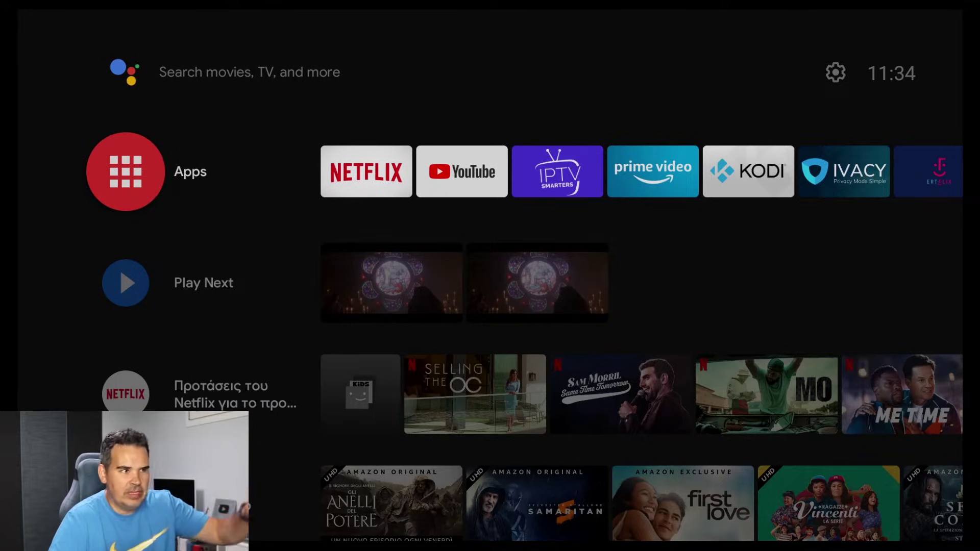
pyautogui.press('Right')
pyautogui.press('Right')
pyautogui.press('Right')
pyautogui.press('Right')
pyautogui.press('Right')
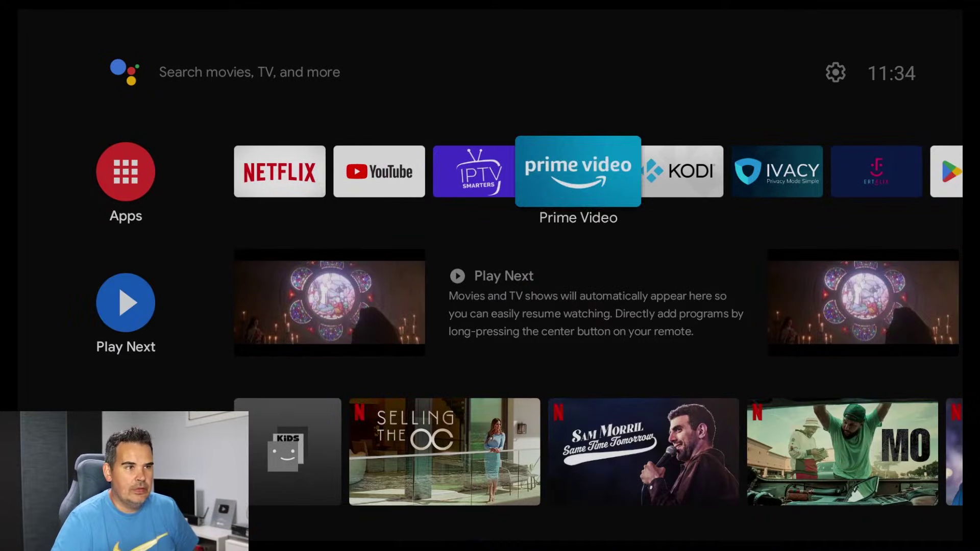
pyautogui.press('Right')
pyautogui.press('Right')
pyautogui.press('Return')
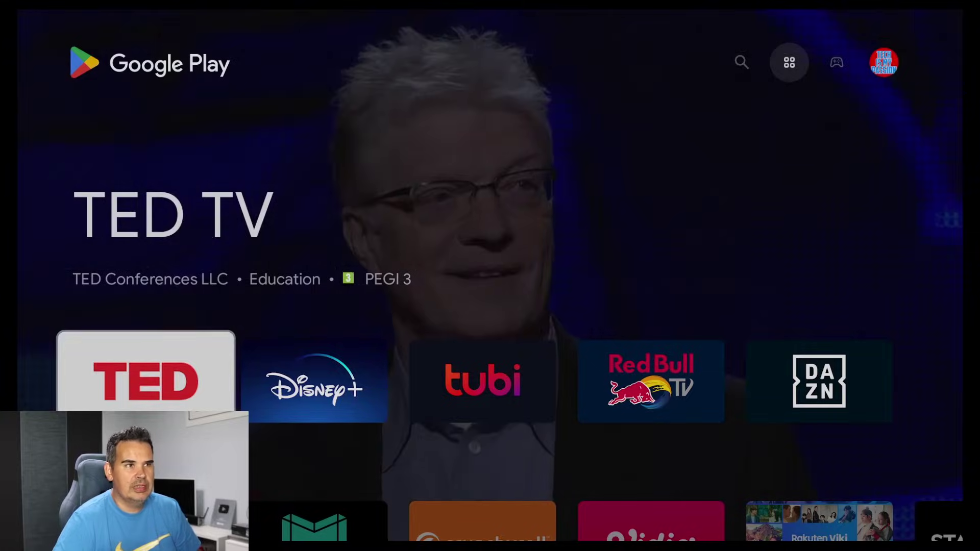
# - Go to the Play Store's search page and activate the search box's on-screen keyboard
pyautogui.press('Up')
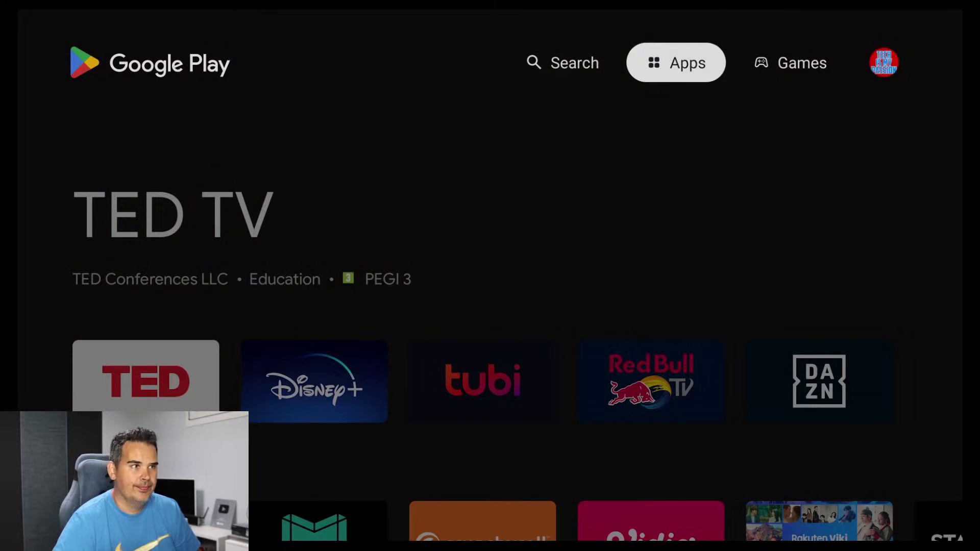
pyautogui.press('Left')
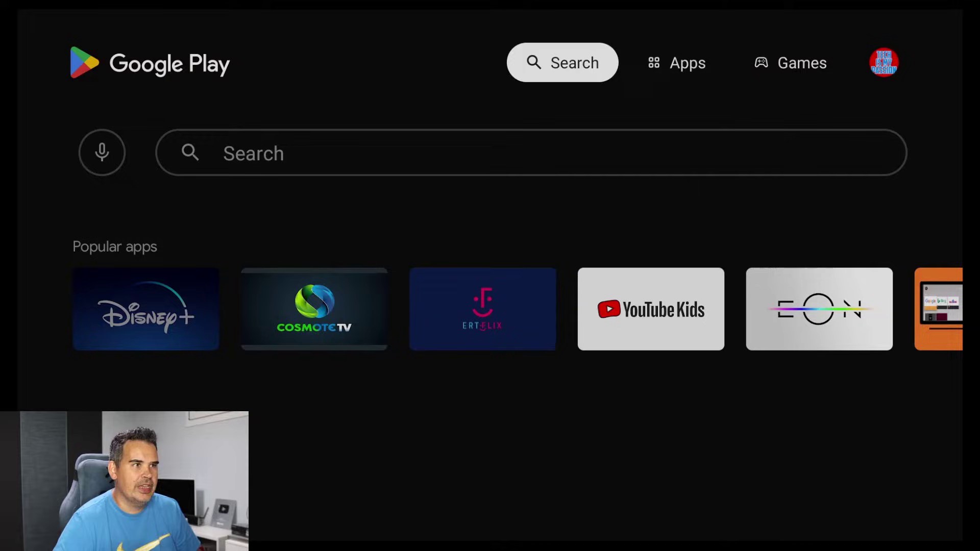
pyautogui.press('Down')
pyautogui.press('Right')
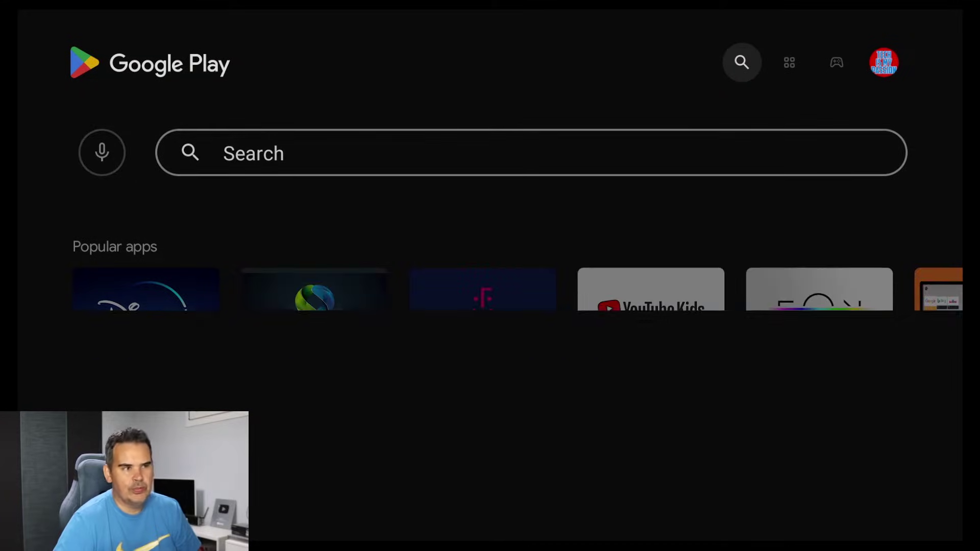
pyautogui.press('Return')
# - Spell 'anal' on the keyboard, run the search and highlight the analiti Speed Test WiFi Analyzer result
pyautogui.press('Down')
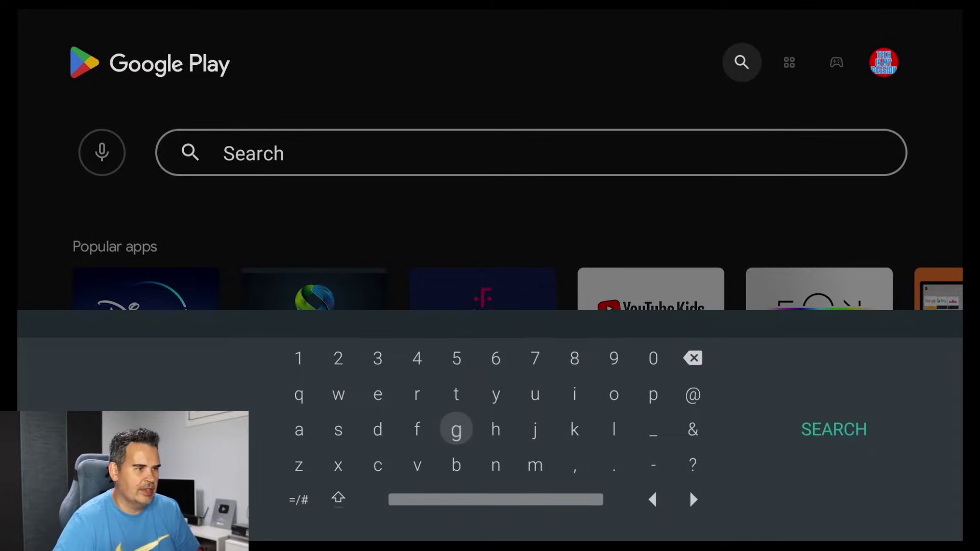
pyautogui.press('Left')
pyautogui.press('Left')
pyautogui.press('Left')
pyautogui.press('Left')
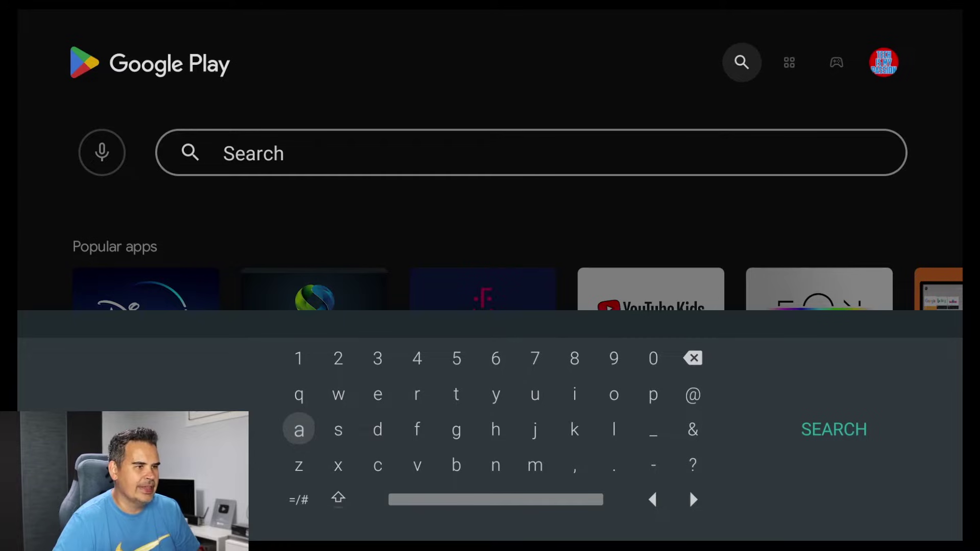
pyautogui.press('Return')
pyautogui.press('Right')
pyautogui.press('Right')
pyautogui.press('Right')
pyautogui.press('Right')
pyautogui.press('Right')
pyautogui.press('Right')
pyautogui.press('Down')
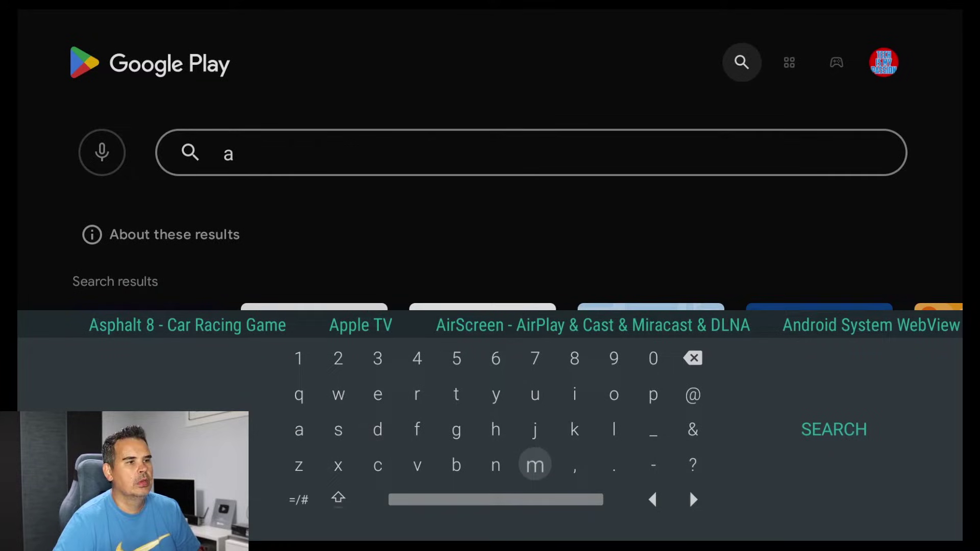
pyautogui.press('Left')
pyautogui.press('Return')
pyautogui.press('Up')
pyautogui.press('Left')
pyautogui.press('Left')
pyautogui.press('Left')
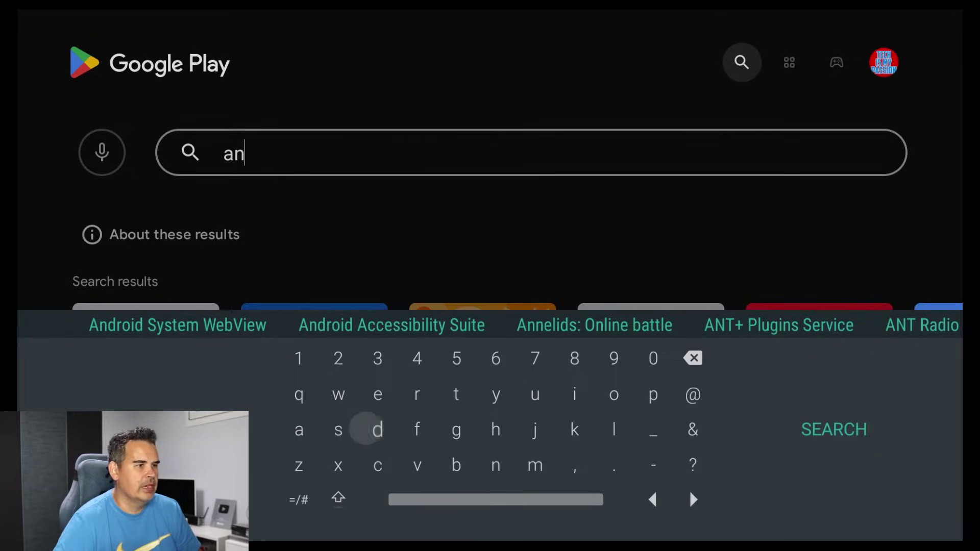
pyautogui.press('Left')
pyautogui.press('Left')
pyautogui.press('Return')
pyautogui.press('Right')
pyautogui.press('Right')
pyautogui.press('Right')
pyautogui.press('Right')
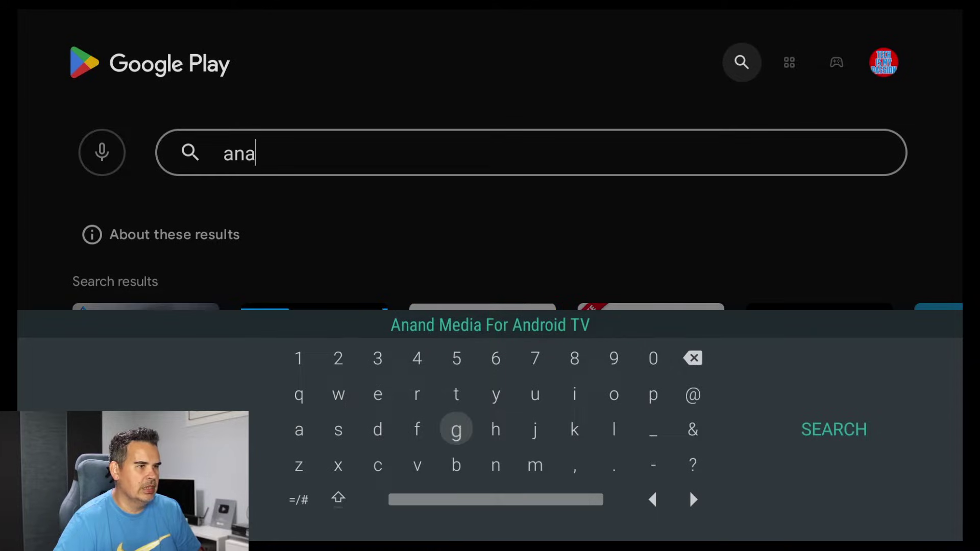
pyautogui.press('Right')
pyautogui.press('Right')
pyautogui.press('Right')
pyautogui.press('Right')
pyautogui.press('Return')
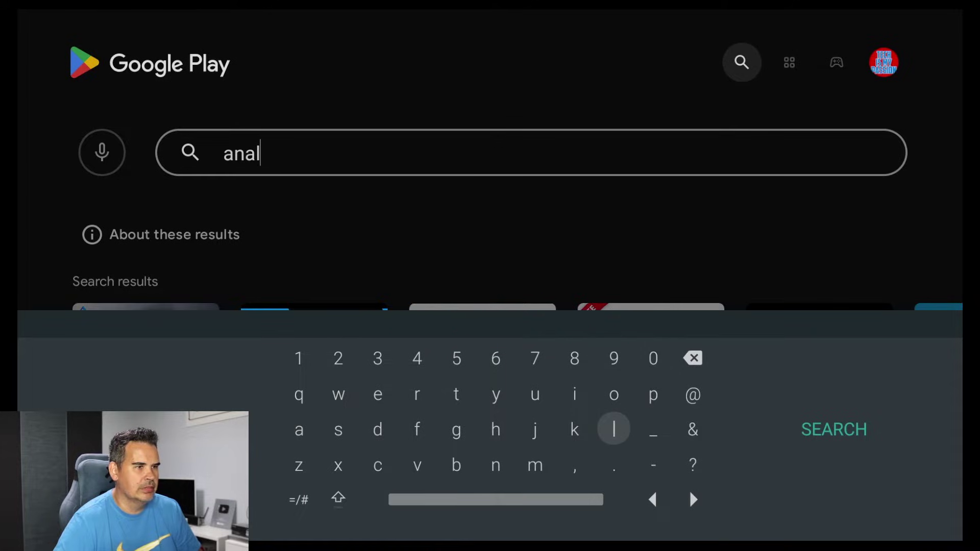
pyautogui.press('Right')
pyautogui.press('Right')
pyautogui.press('Right')
pyautogui.press('Return')
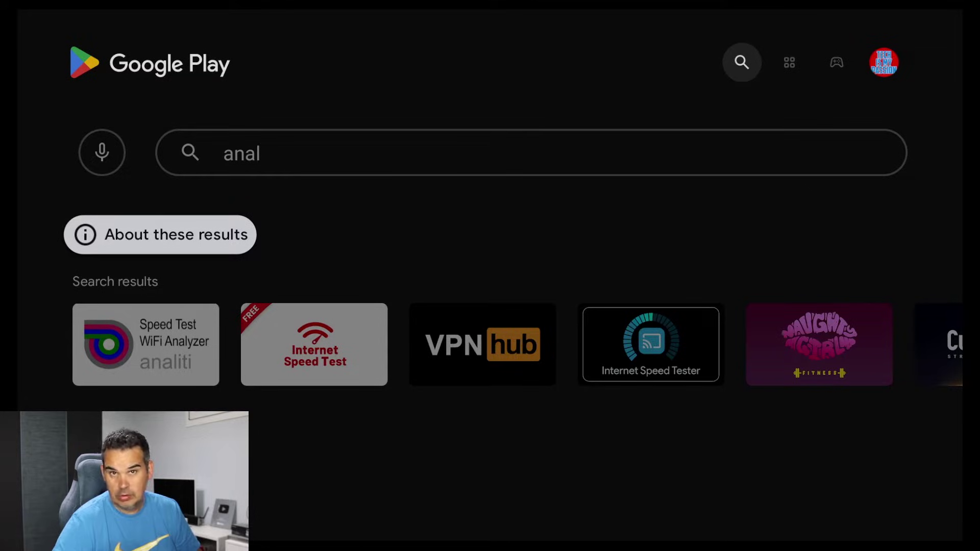
pyautogui.press('Down')
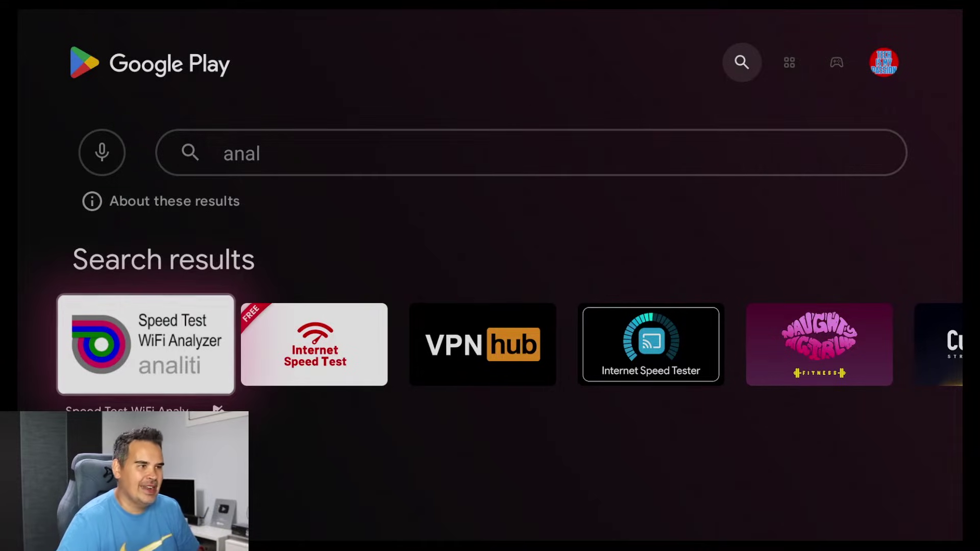
# - Open analiti and run Check VPN, showing no VPN in use and DNS 192.168.31.1
pyautogui.press('Return')
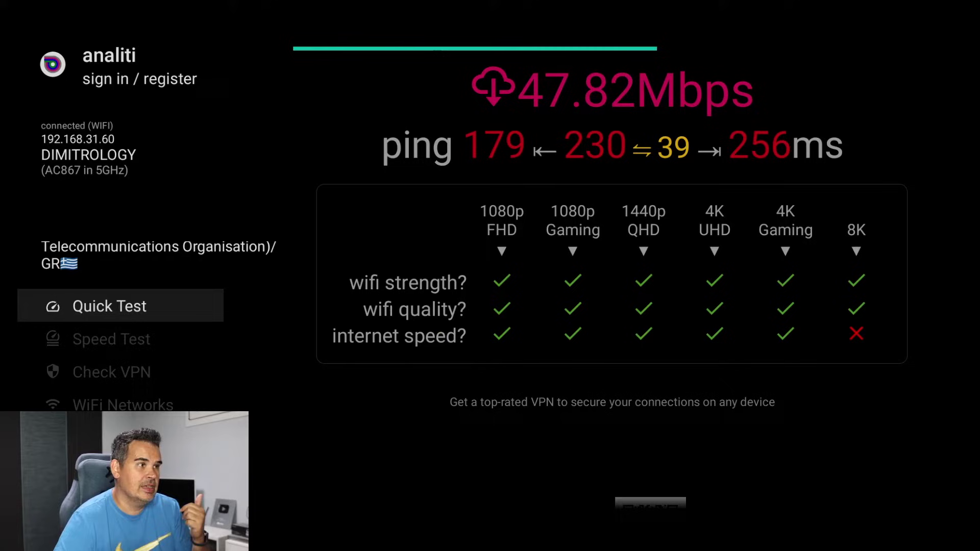
pyautogui.press('Down')
pyautogui.press('Down')
pyautogui.press('Down')
pyautogui.press('Up')
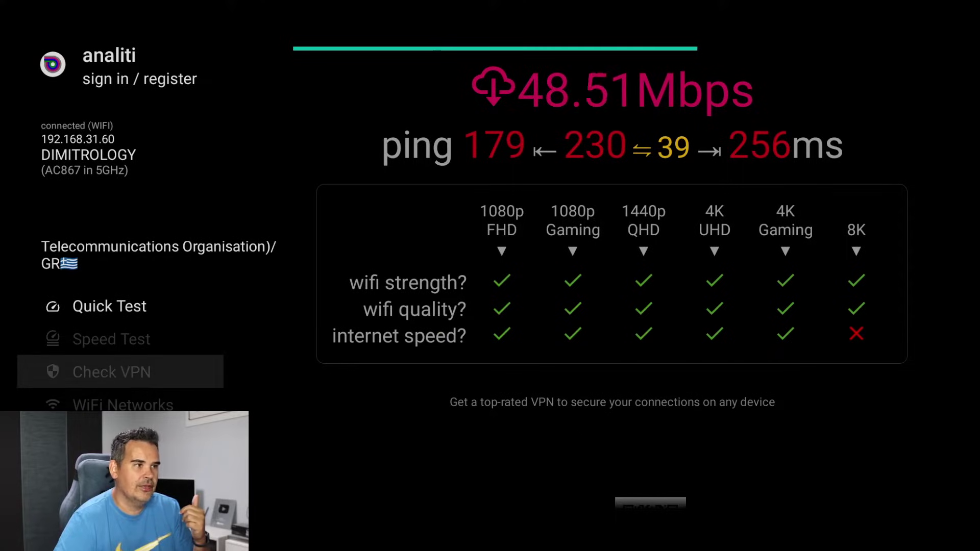
pyautogui.press('Return')
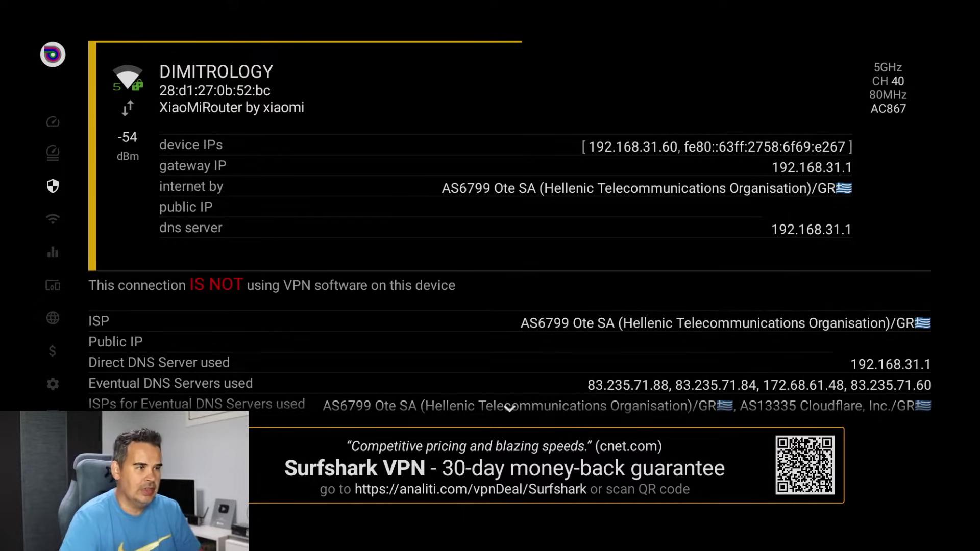
# - Go Home and open Settings > Network & Internet > DIMITROLOGY > IP settings
pyautogui.press('Home')
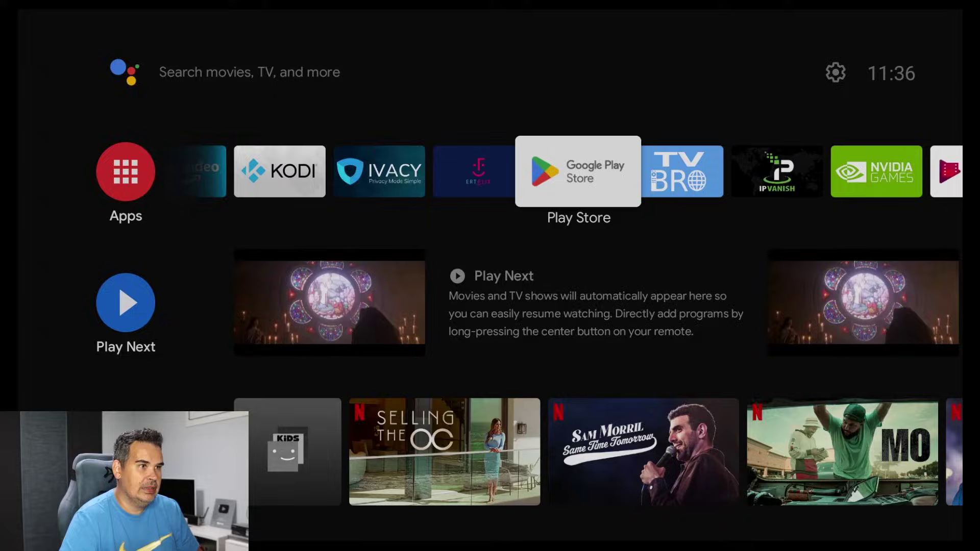
pyautogui.press('Up')
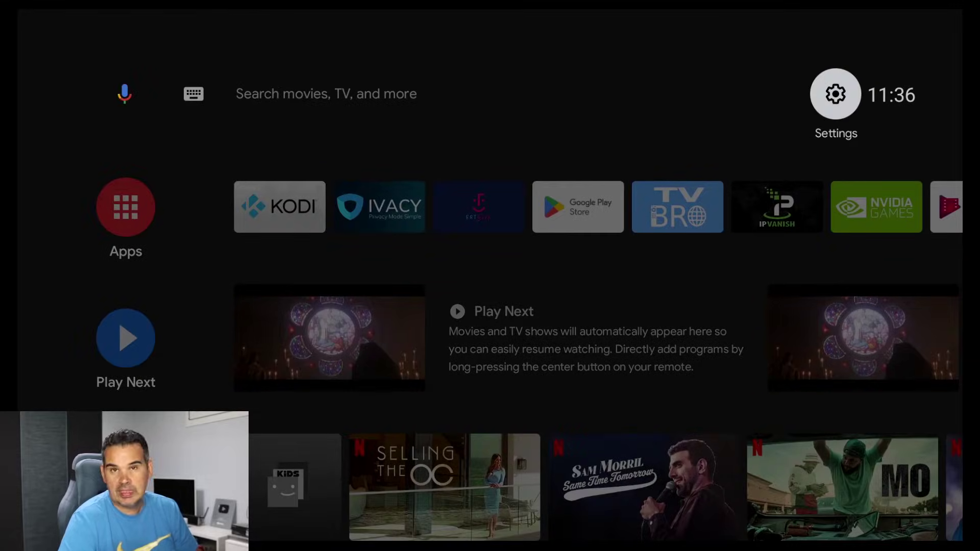
pyautogui.press('Return')
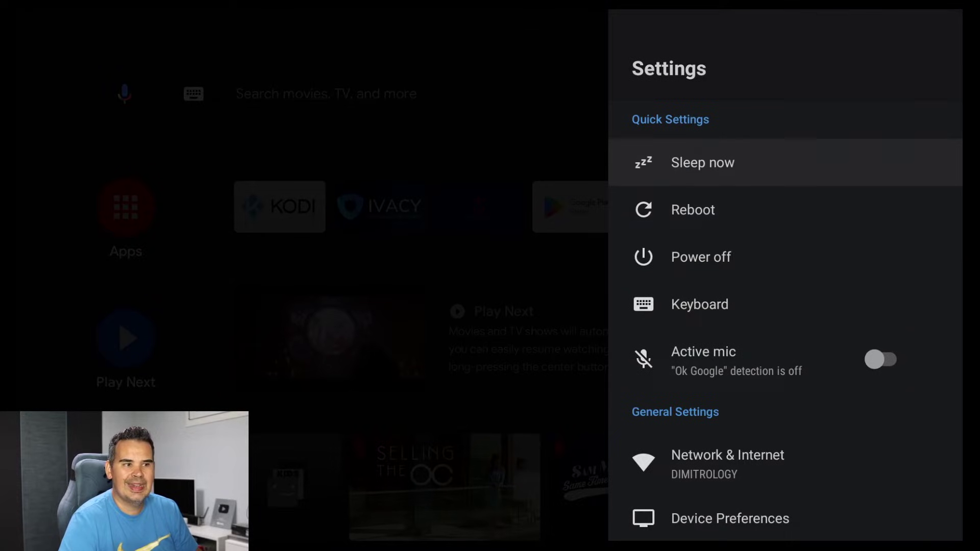
pyautogui.press('Down')
pyautogui.press('Down')
pyautogui.press('Down')
pyautogui.press('Down')
pyautogui.press('Down')
pyautogui.press('Down')
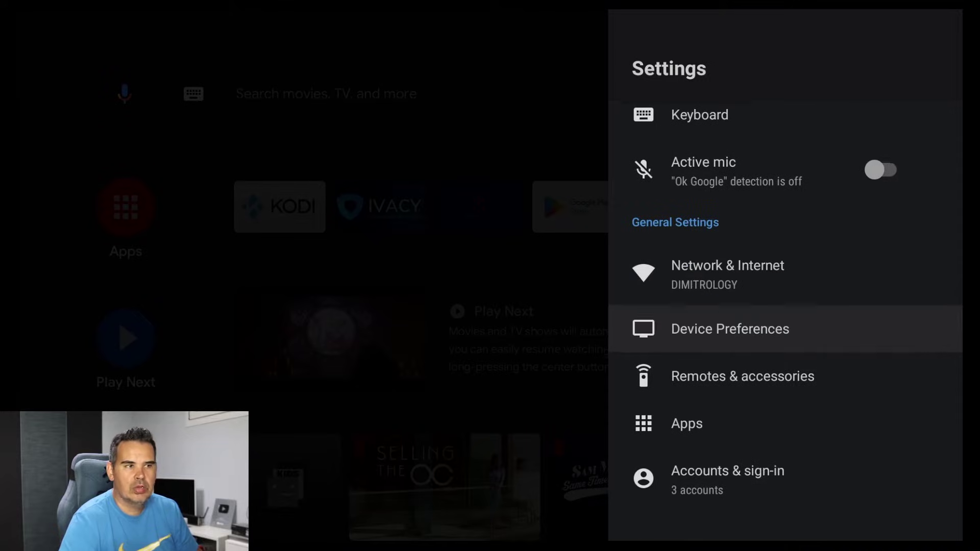
pyautogui.press('Up')
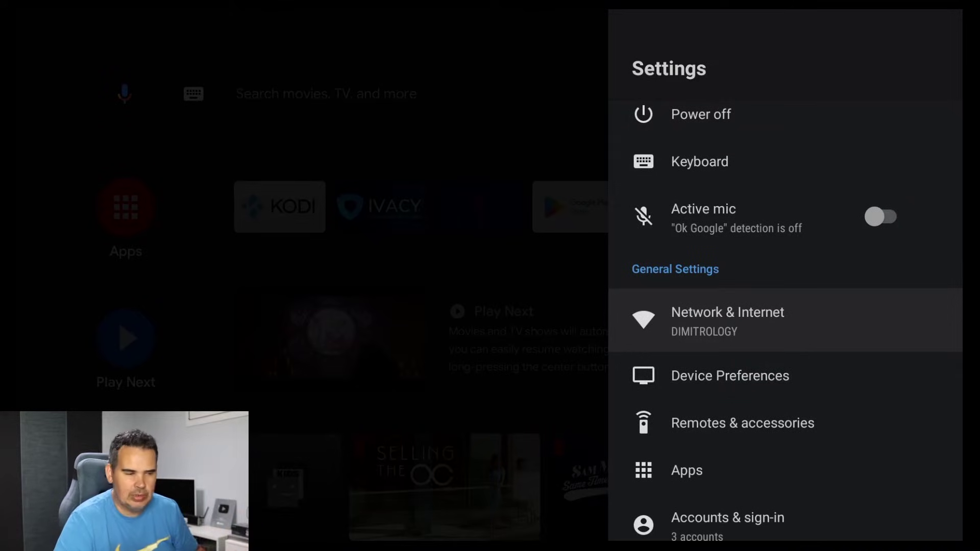
pyautogui.press('Return')
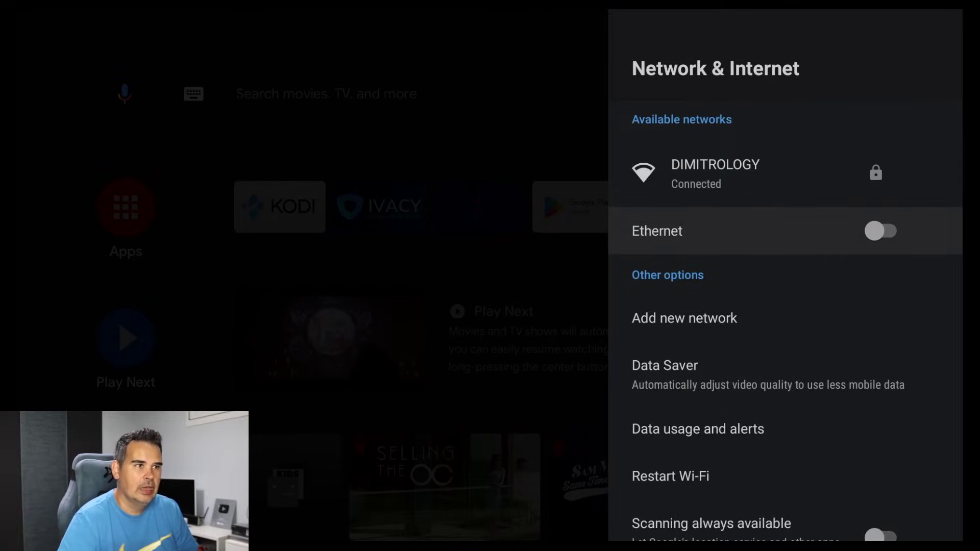
pyautogui.press('Up')
pyautogui.press('Return')
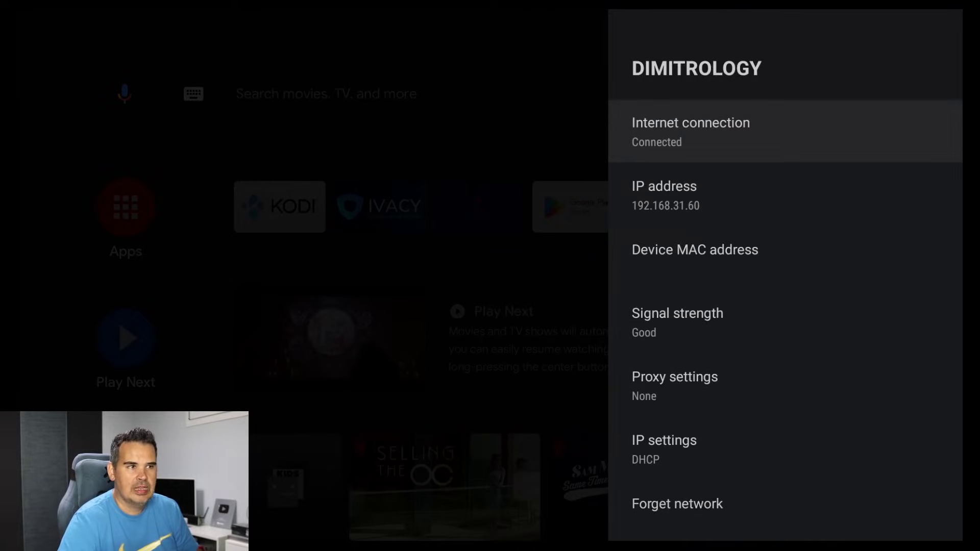
pyautogui.press('Down')
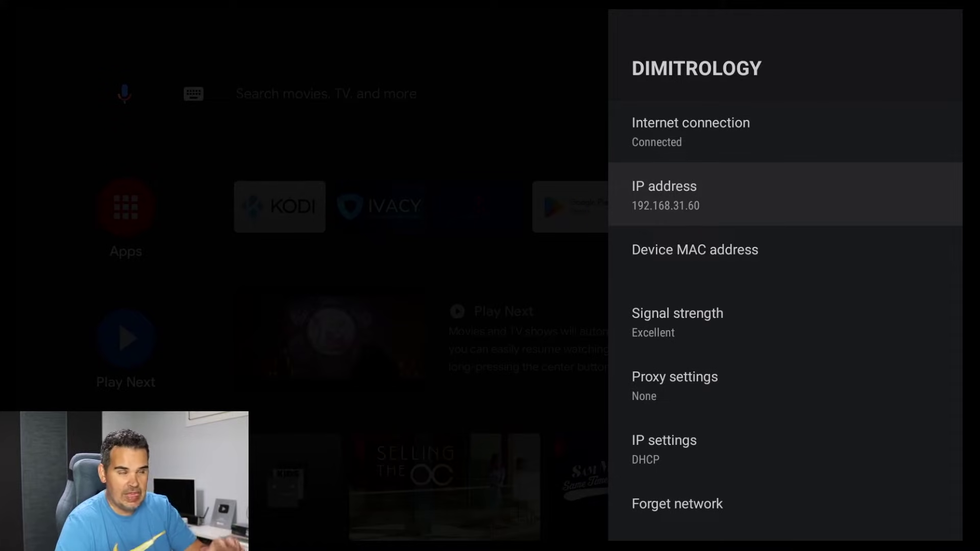
pyautogui.press('Down')
pyautogui.press('Down')
pyautogui.press('Down')
pyautogui.press('Down')
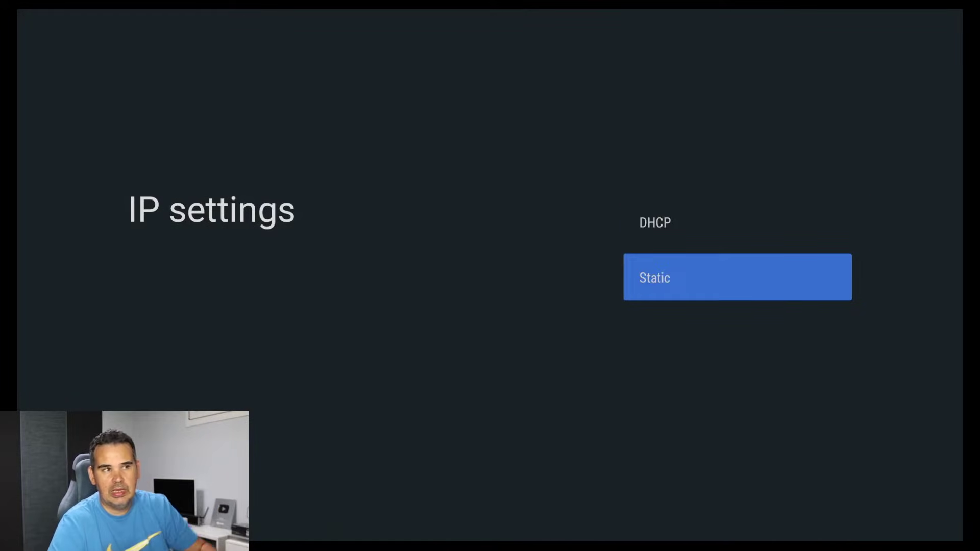
# - Choose Static IP and move to NEXT with 192.168.31.60 in the address field
pyautogui.press('Return')
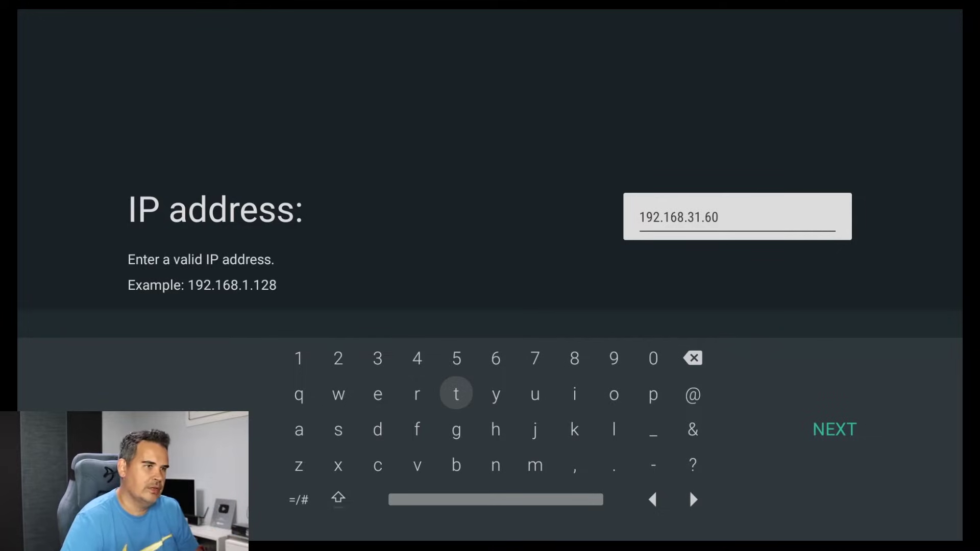
pyautogui.press('Down')
pyautogui.press('Right')
pyautogui.press('Right')
pyautogui.press('Right')
pyautogui.press('Right')
pyautogui.press('Right')
pyautogui.press('Right')
pyautogui.press('Right')
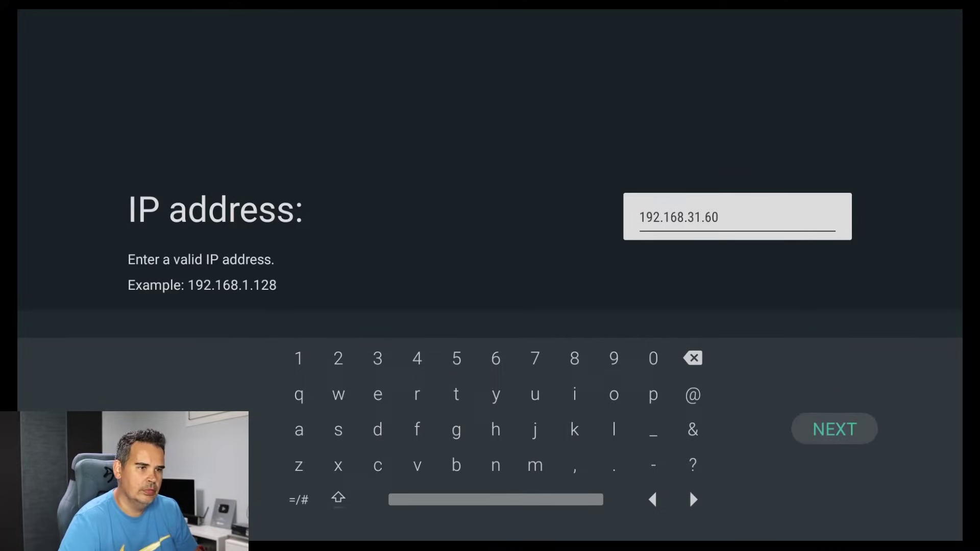
# - Confirm 192.168.31.60 as the IP address and move to NEXT on the 192.168.31.1 gateway
pyautogui.press('Return')
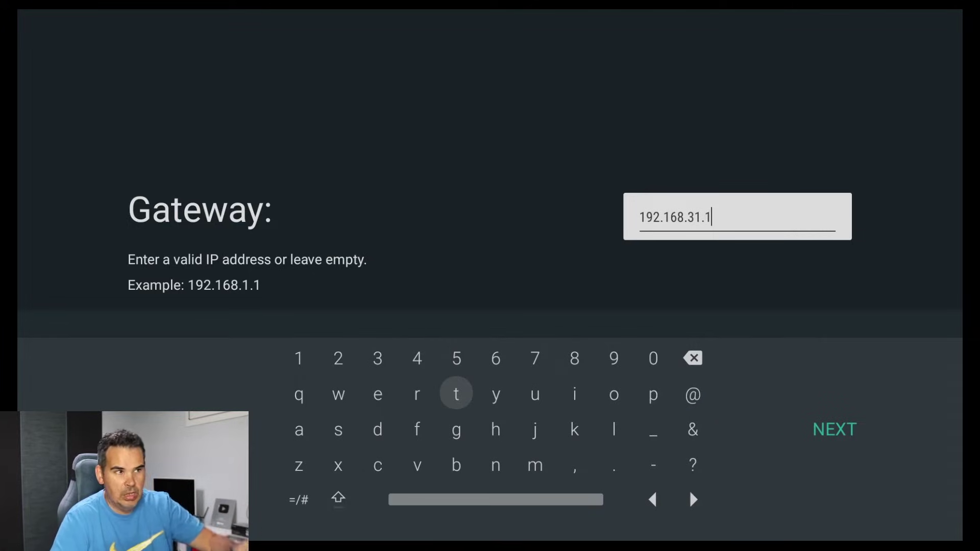
pyautogui.press('Right')
pyautogui.press('Right')
pyautogui.press('Right')
pyautogui.press('Right')
pyautogui.press('Right')
pyautogui.press('Right')
pyautogui.press('Right')
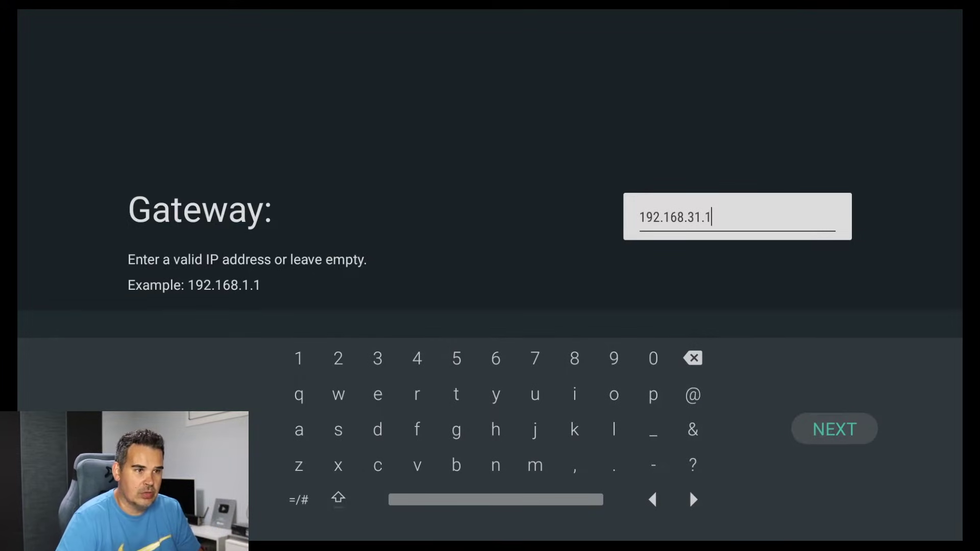
# - Confirm gateway 192.168.31.1 and prefix length 24, then reach NEXT with DNS 1 set to 1.1.1.1
pyautogui.press('Return')
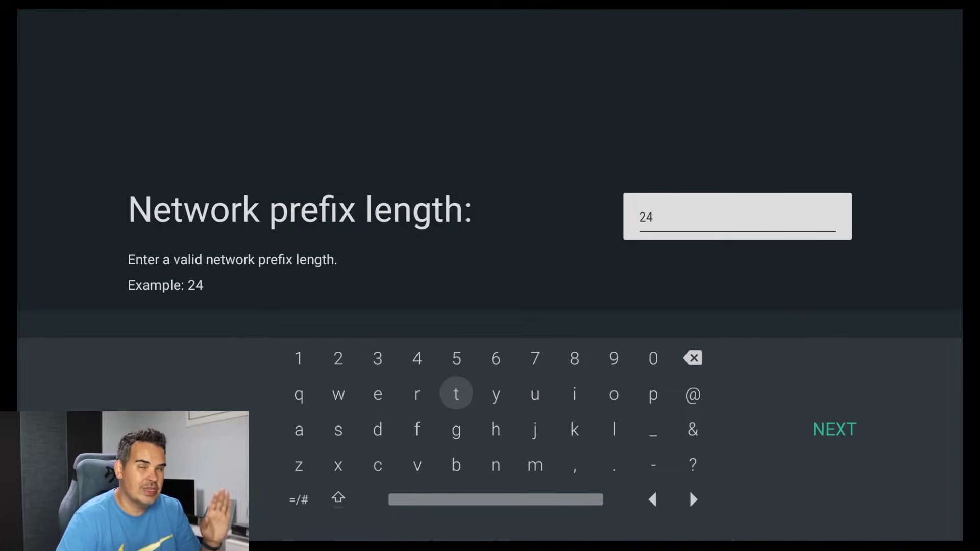
pyautogui.press('Right')
pyautogui.press('Right')
pyautogui.press('Right')
pyautogui.press('Right')
pyautogui.press('Right')
pyautogui.press('Right')
pyautogui.press('Right')
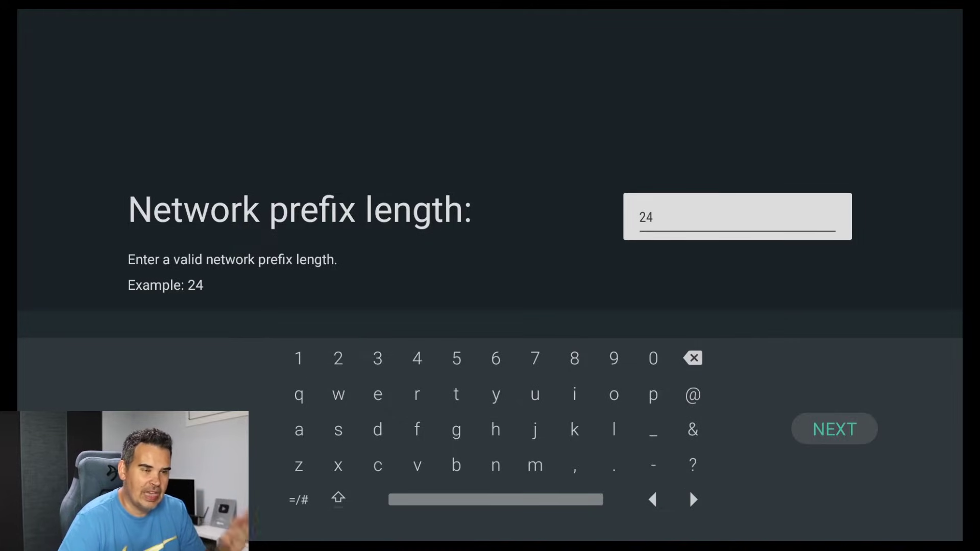
pyautogui.press('Return')
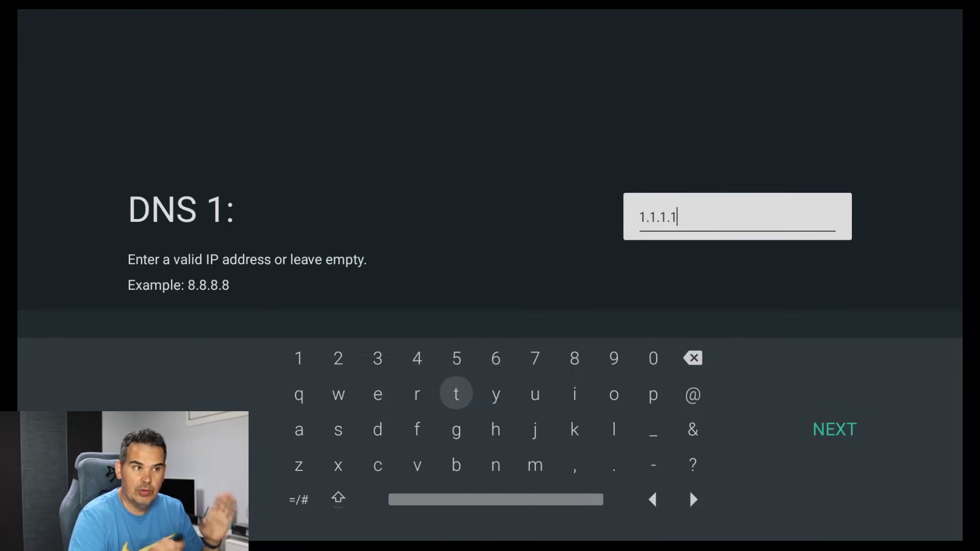
pyautogui.press('Down')
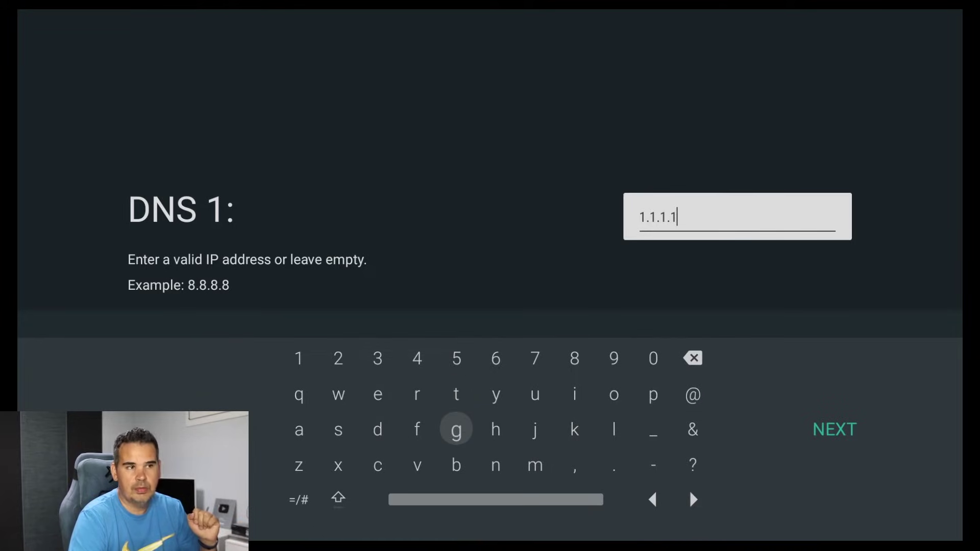
pyautogui.press('Right')
pyautogui.press('Right')
pyautogui.press('Right')
pyautogui.press('Right')
pyautogui.press('Right')
pyautogui.press('Right')
pyautogui.press('Right')
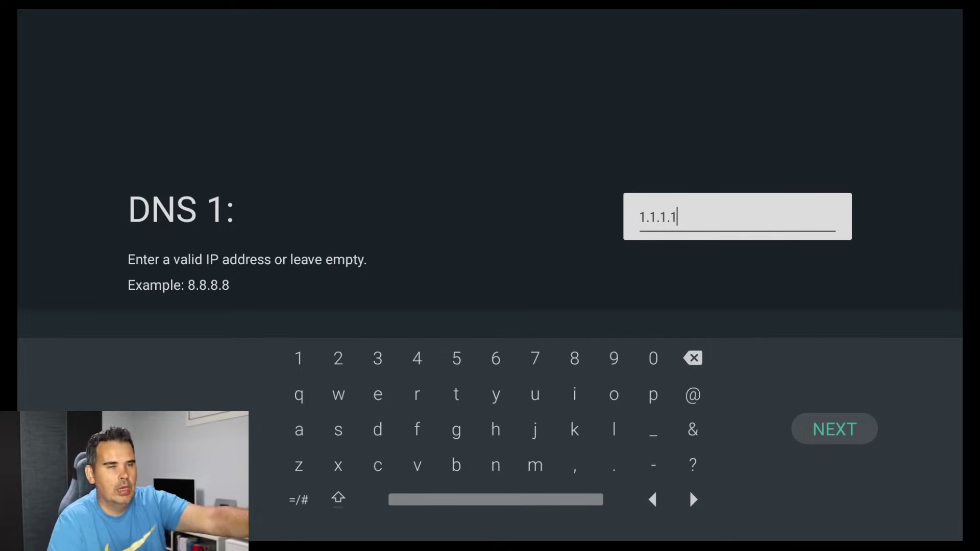
# - Confirm DNS 1.1.1.1 and 1.0.0.1 to save the static setup, then back out of Settings
pyautogui.press('Return')
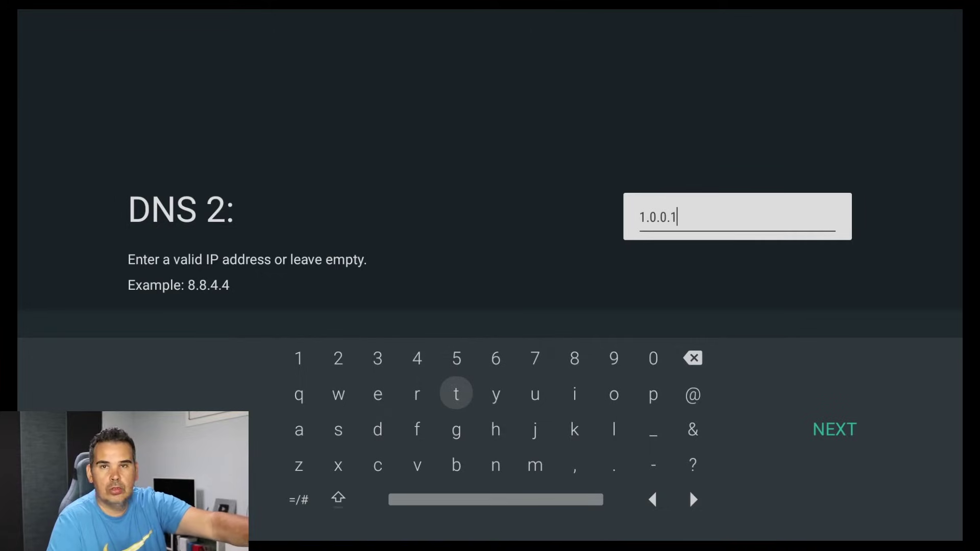
pyautogui.press('Down')
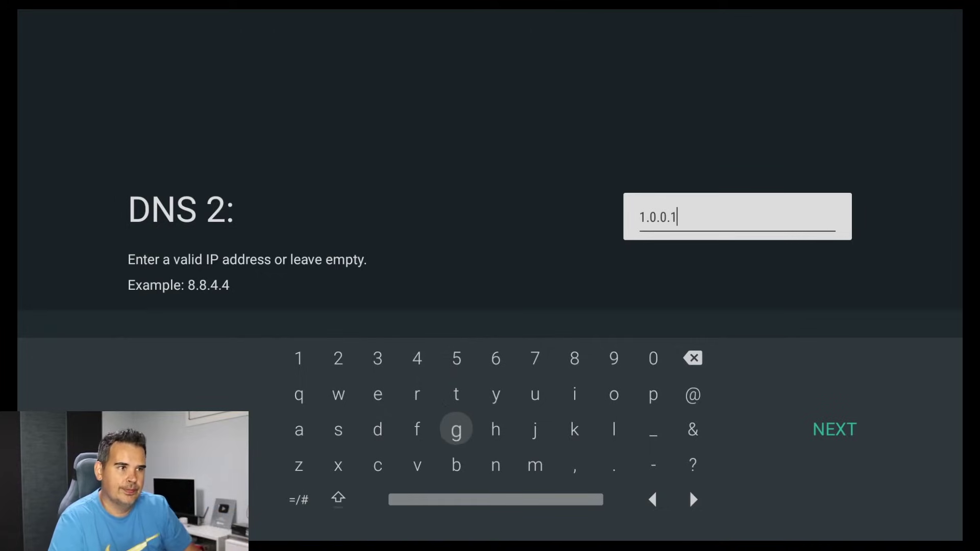
pyautogui.press('Right')
pyautogui.press('Right')
pyautogui.press('Right')
pyautogui.press('Right')
pyautogui.press('Right')
pyautogui.press('Right')
pyautogui.press('Right')
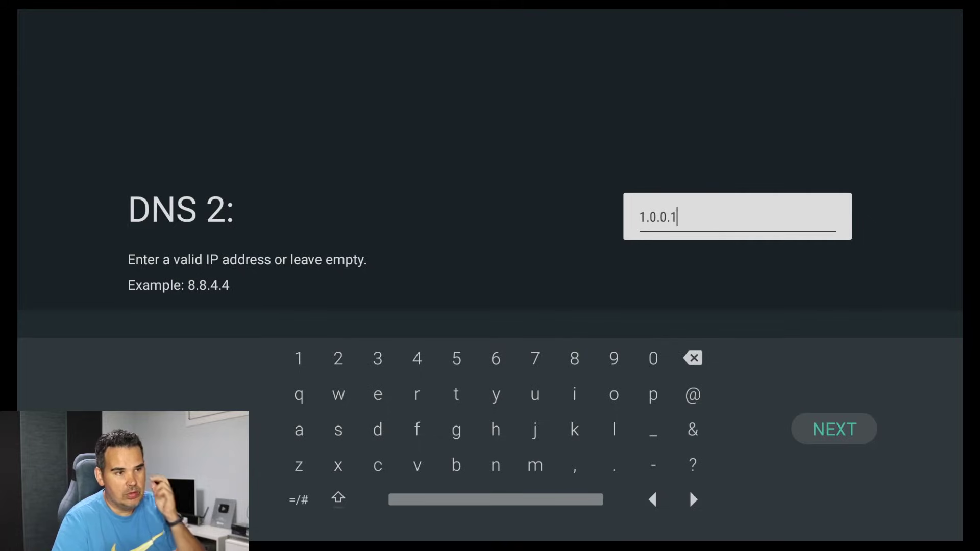
pyautogui.press('Return')
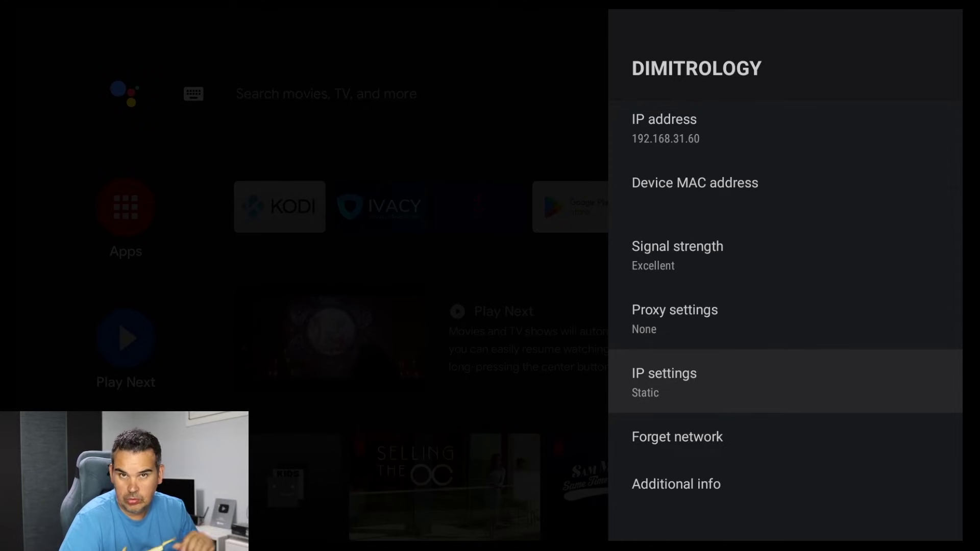
pyautogui.press('Escape')
pyautogui.press('Escape')
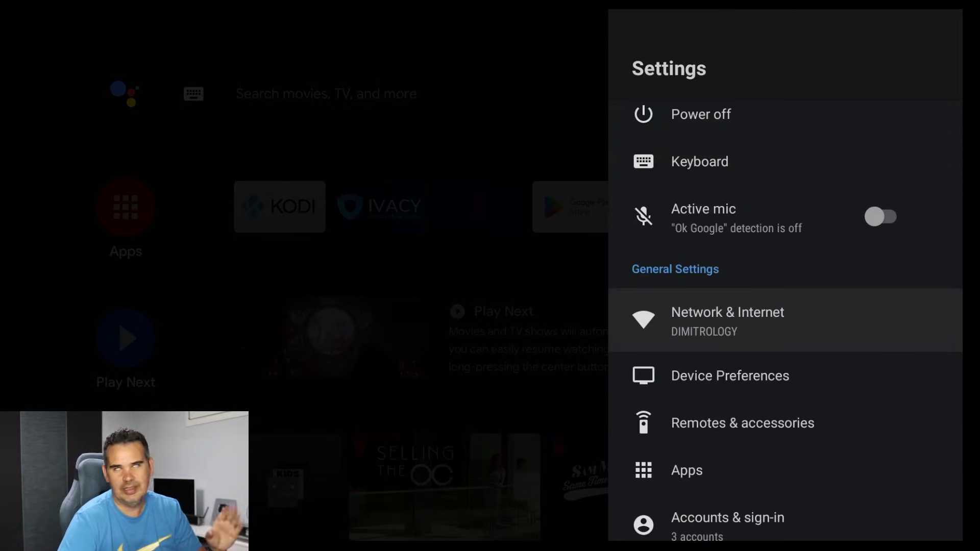
pyautogui.press('Escape')
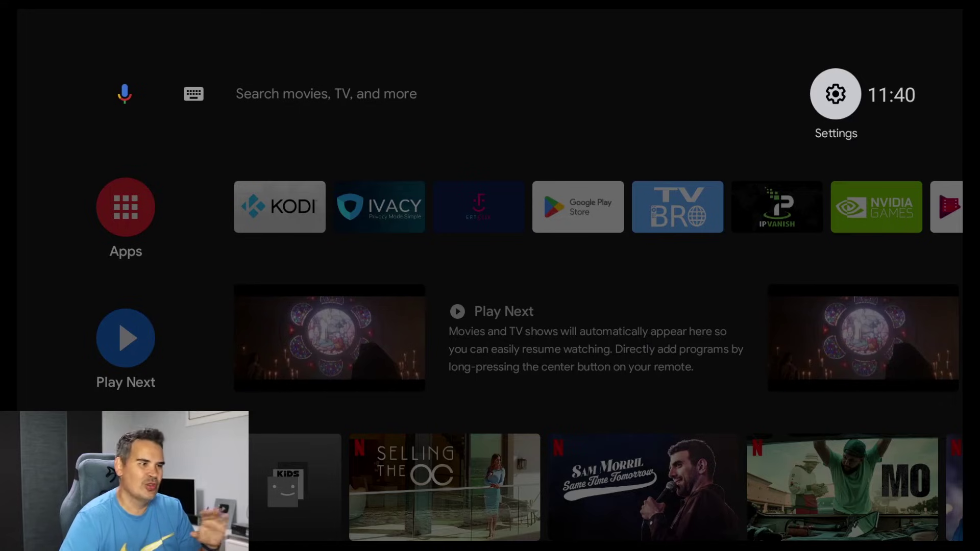
# - Launch Netflix with the first profile and resume Selling the OC episode 1 from Continue Watching
pyautogui.press('Down')
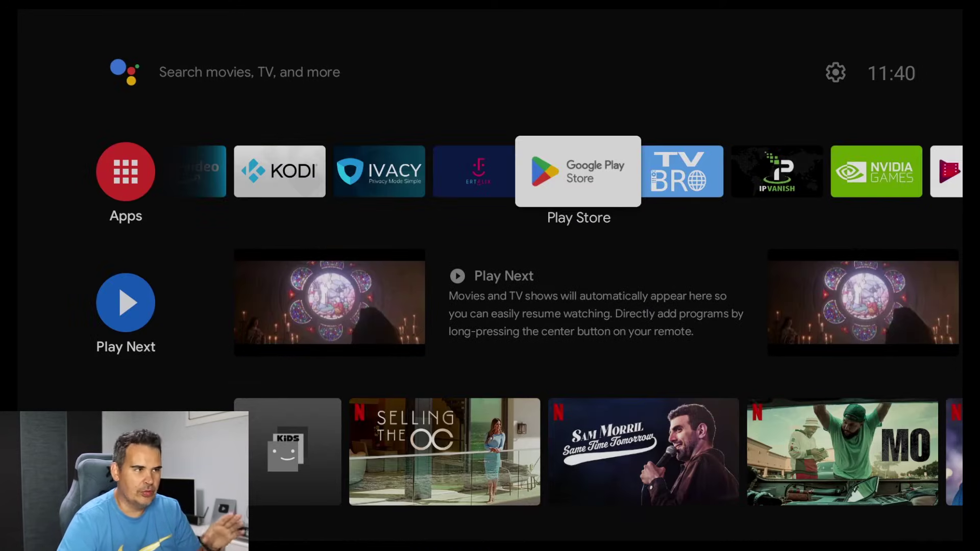
pyautogui.press('Left')
pyautogui.press('Left')
pyautogui.press('Left')
pyautogui.press('Left')
pyautogui.press('Left')
pyautogui.press('Left')
pyautogui.press('Left')
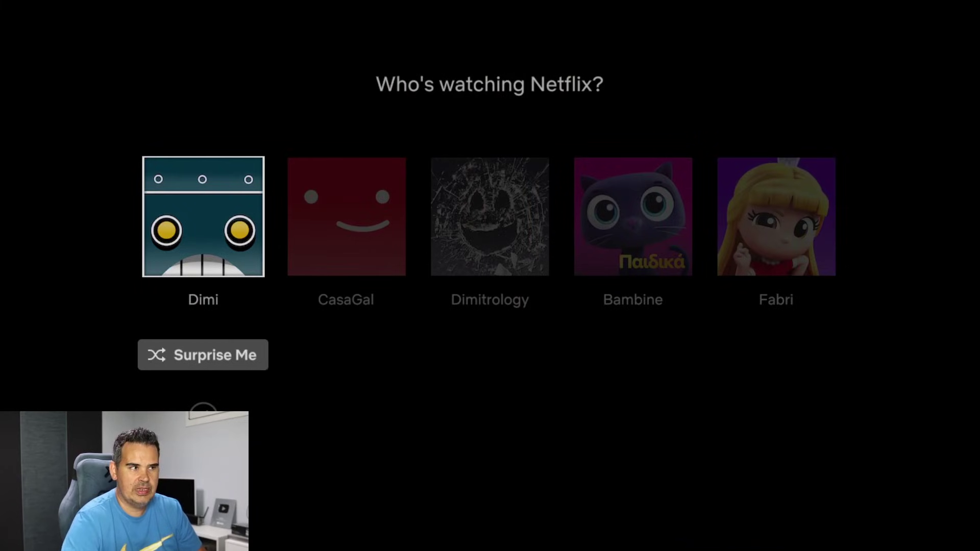
pyautogui.press('Return')
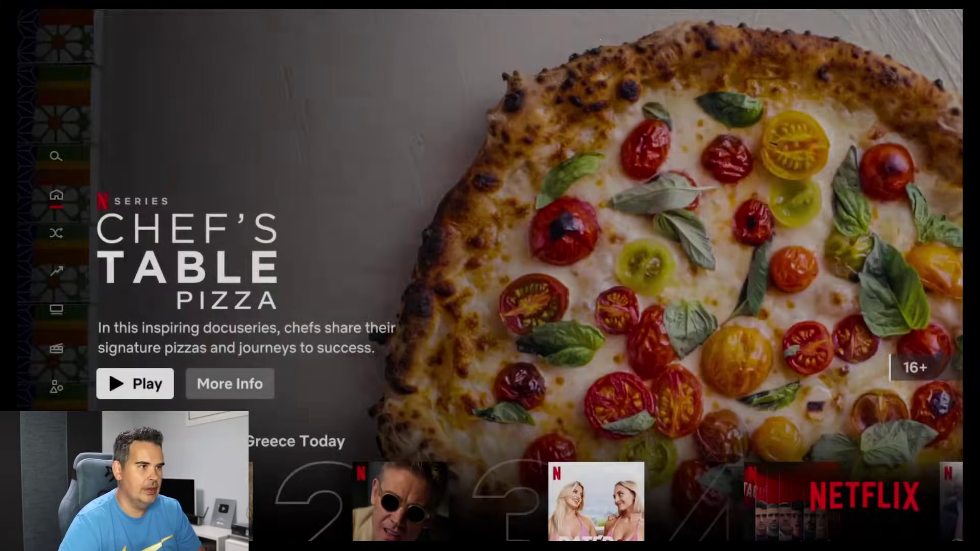
pyautogui.press('Down')
pyautogui.press('Down')
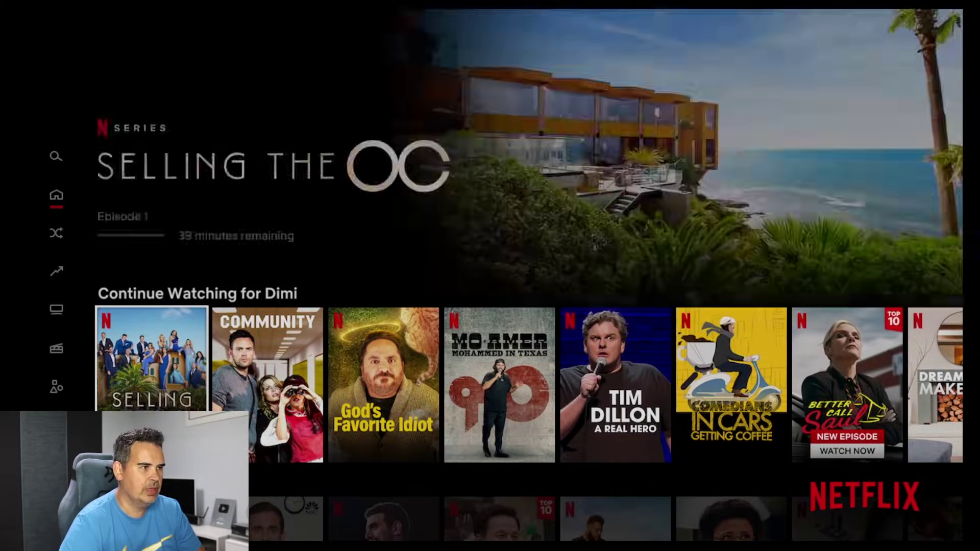
pyautogui.press('Return')
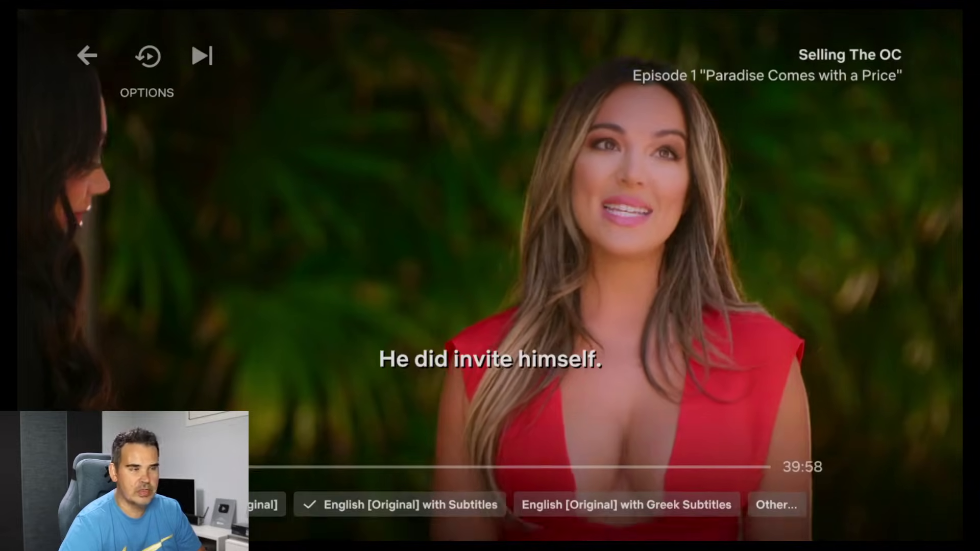
# - Stop the test episode and exit Netflix to the Android TV home screen
pyautogui.press('Escape')
pyautogui.press('Escape')
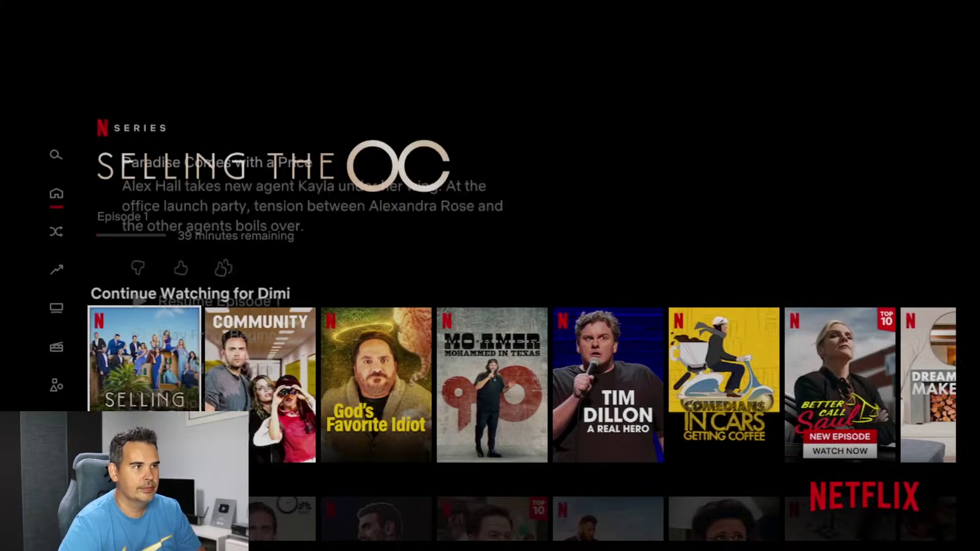
pyautogui.press('Left')
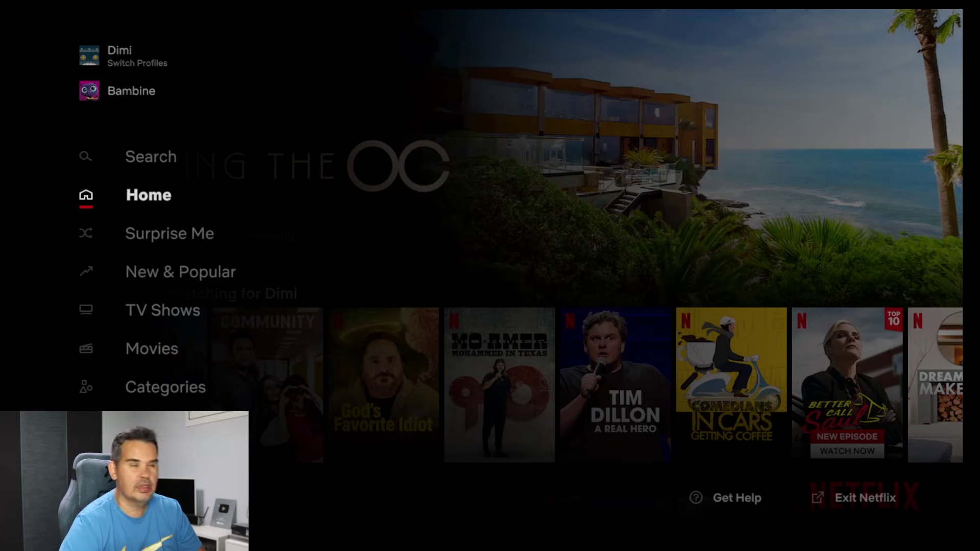
pyautogui.press('Escape')
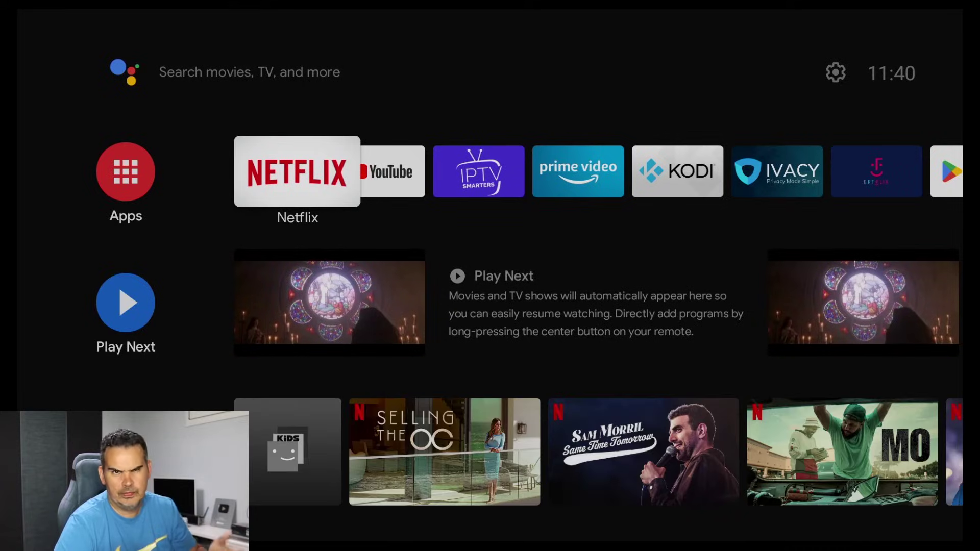
# - Browse the apps row past YouTube, IPTV Smarters Pro, Kodi, Ivacy and NVIDIA Games, then head toward Settings
pyautogui.press('Right')
pyautogui.press('Right')
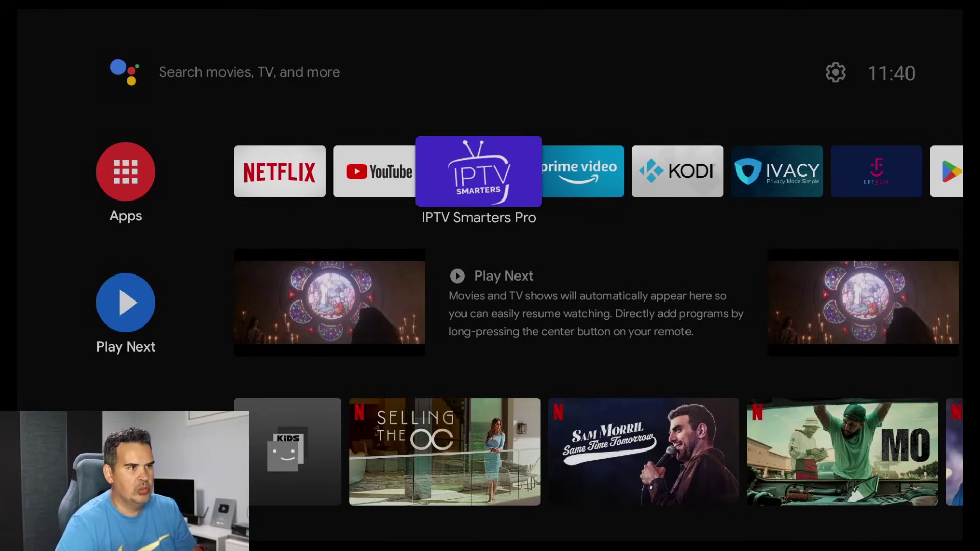
pyautogui.press('Right')
pyautogui.press('Right')
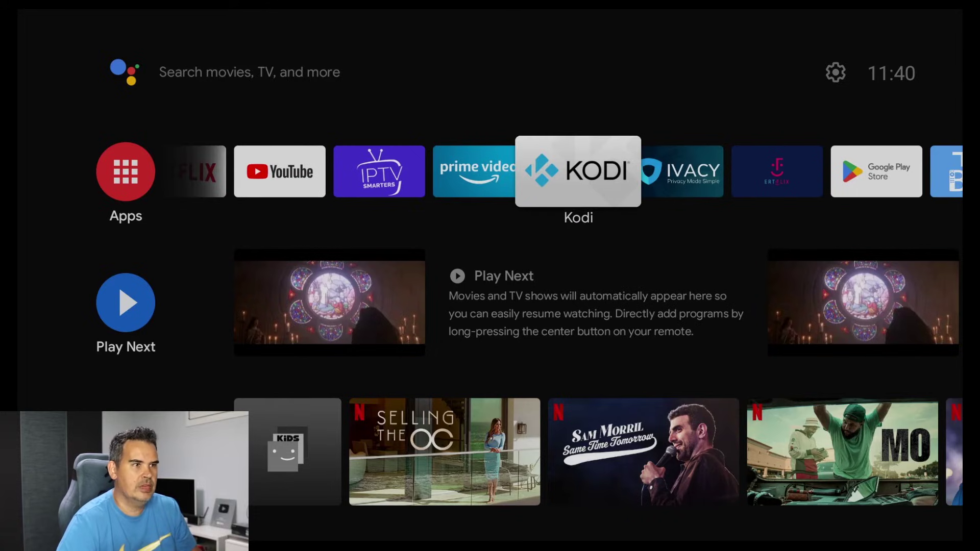
pyautogui.press('Left')
pyautogui.press('Right')
pyautogui.press('Right')
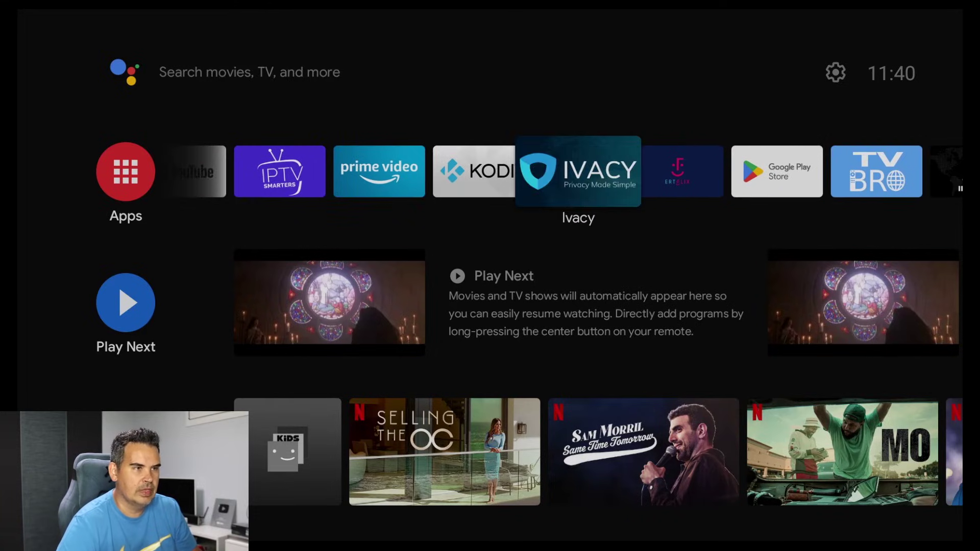
pyautogui.press('Right')
pyautogui.press('Right')
pyautogui.press('Right')
pyautogui.press('Right')
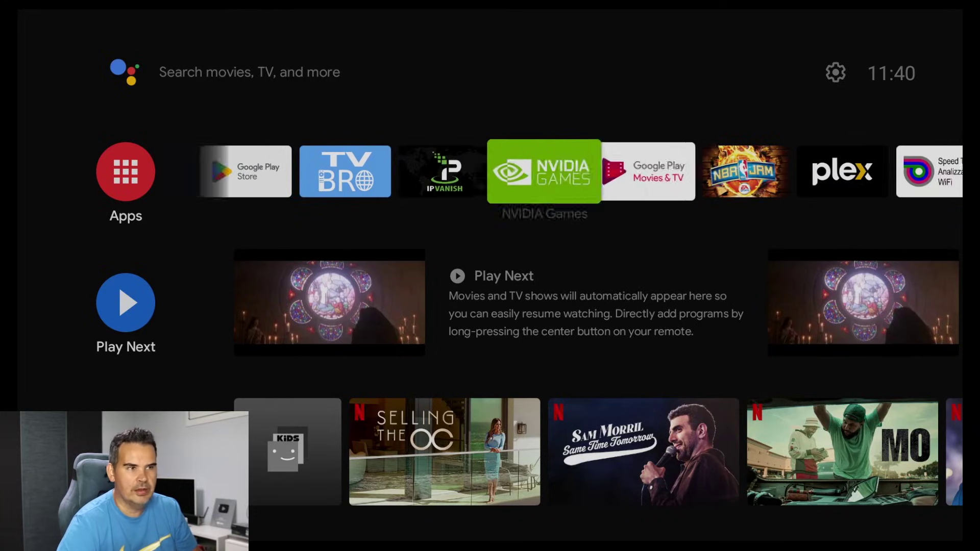
pyautogui.press('Right')
pyautogui.press('Left')
pyautogui.press('Left')
pyautogui.press('Left')
pyautogui.press('Left')
pyautogui.press('Left')
pyautogui.press('Left')
pyautogui.press('Left')
pyautogui.press('Left')
pyautogui.press('Left')
pyautogui.press('Left')
pyautogui.press('Left')
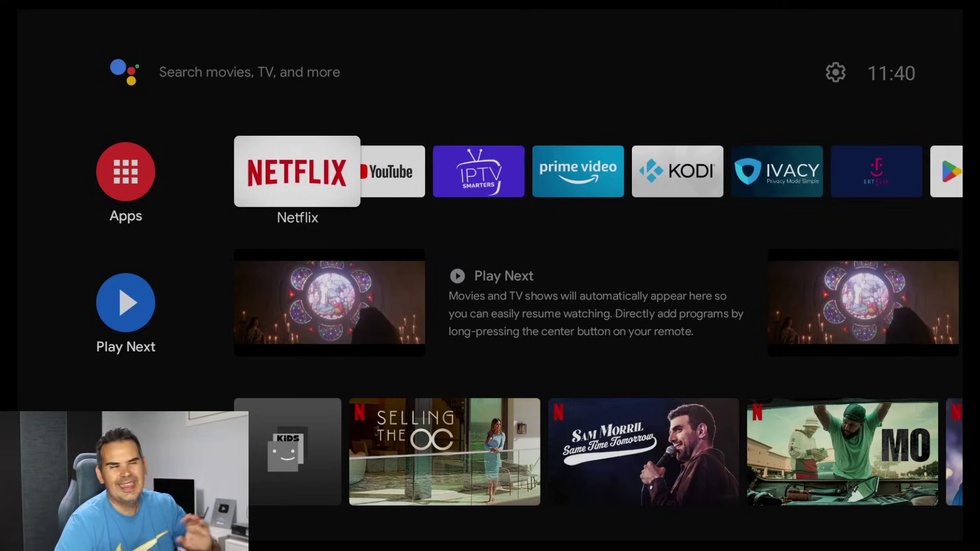
pyautogui.press('Up')
pyautogui.press('Right')
pyautogui.press('Right')
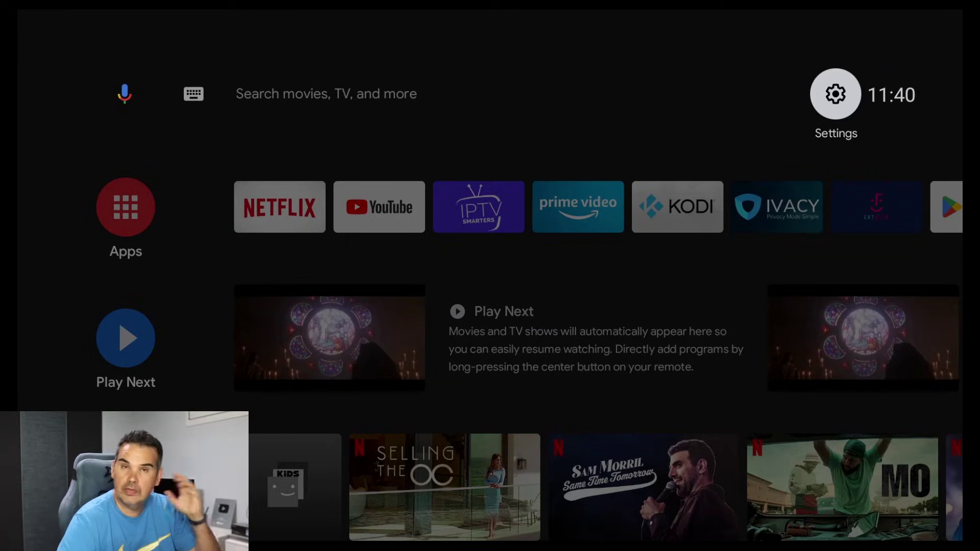
# - Change the DIMITROLOGY network's IP settings from Static to DHCP under Network & Internet, then return home
pyautogui.press('Return')
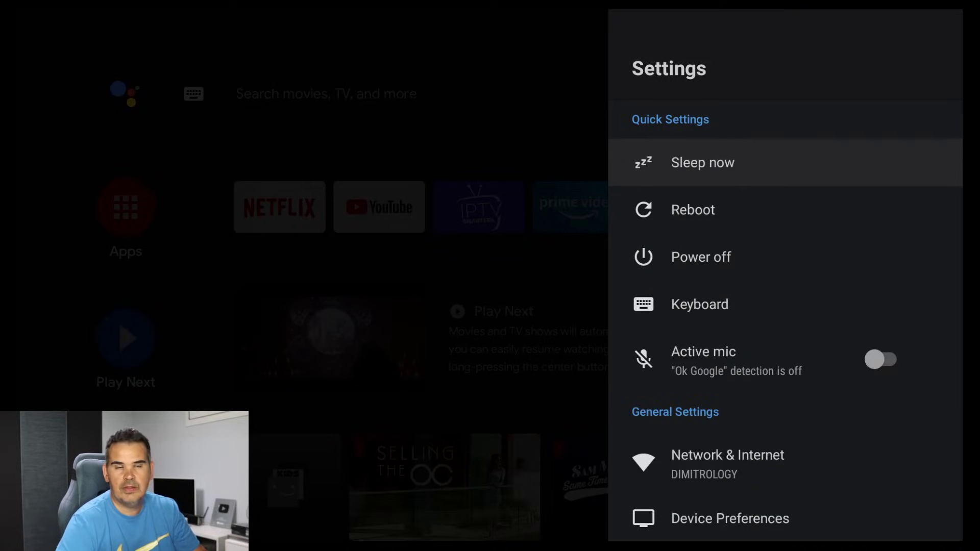
pyautogui.press('Down')
pyautogui.press('Down')
pyautogui.press('Down')
pyautogui.press('Down')
pyautogui.press('Down')
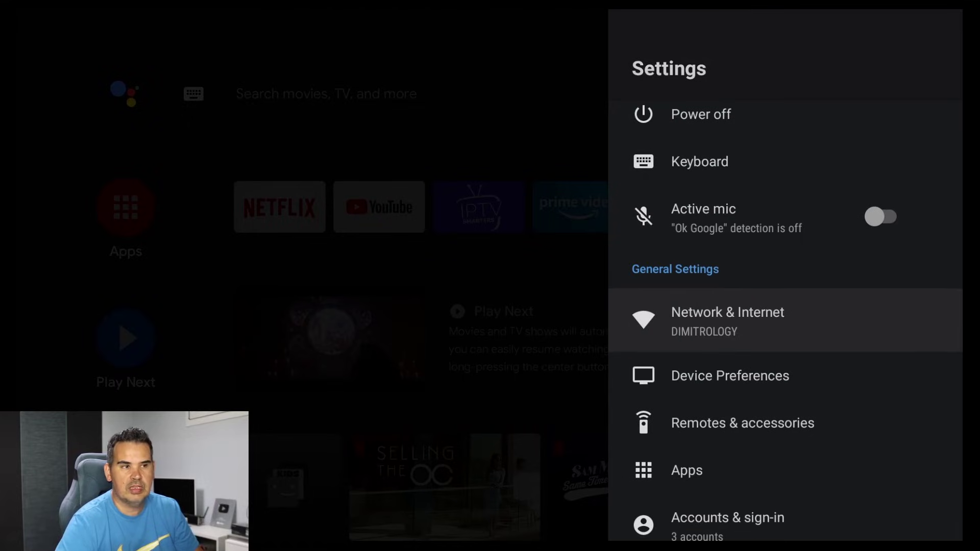
pyautogui.press('Return')
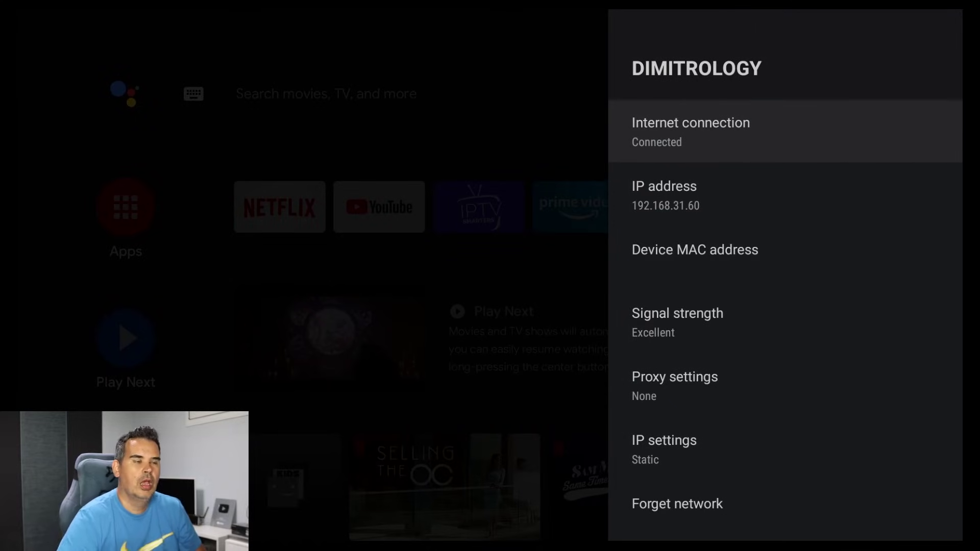
pyautogui.press('Down')
pyautogui.press('Down')
pyautogui.press('Down')
pyautogui.press('Down')
pyautogui.press('Down')
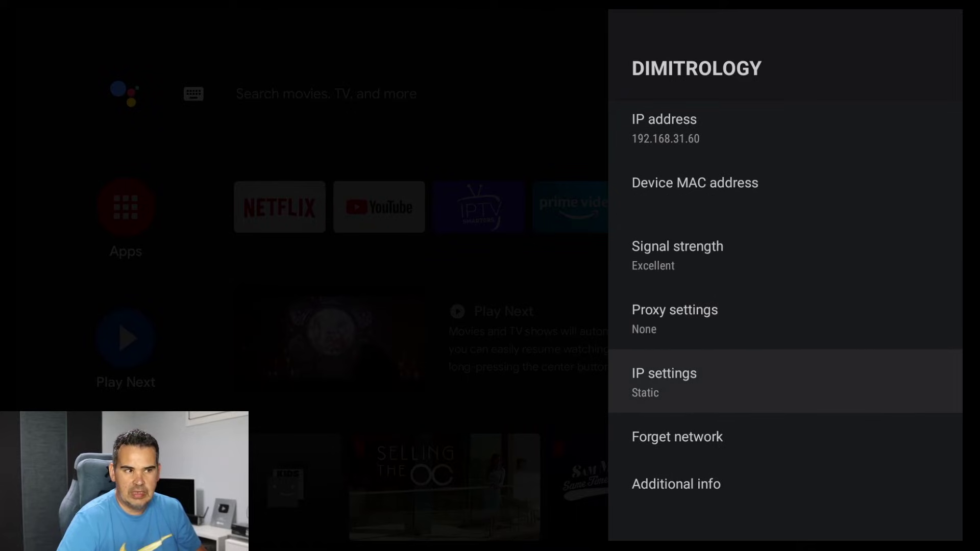
pyautogui.press('Return')
pyautogui.press('Up')
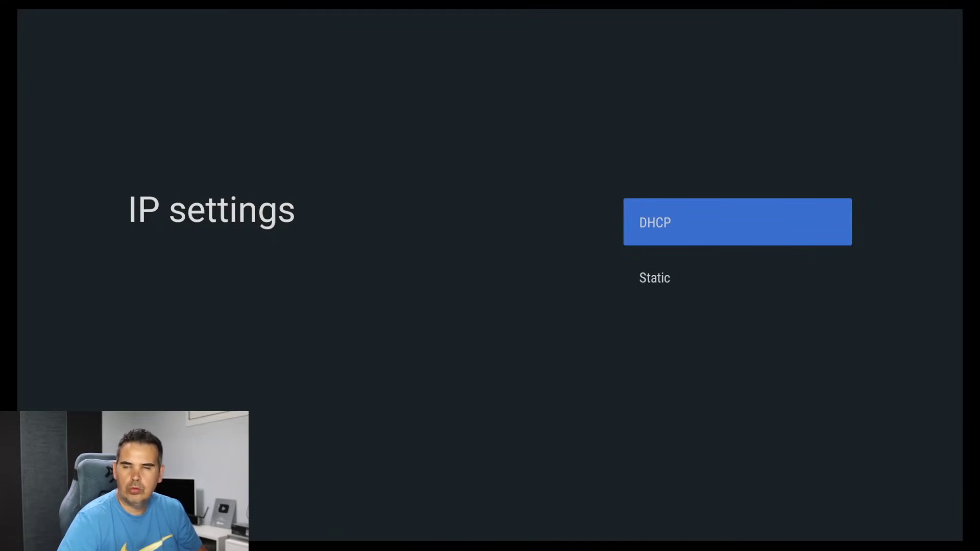
pyautogui.press('Return')
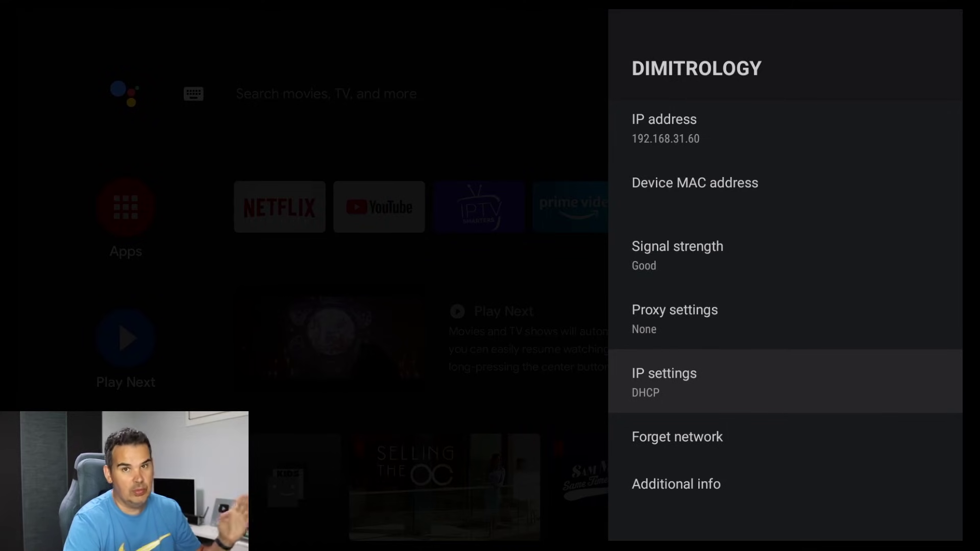
pyautogui.press('Escape')
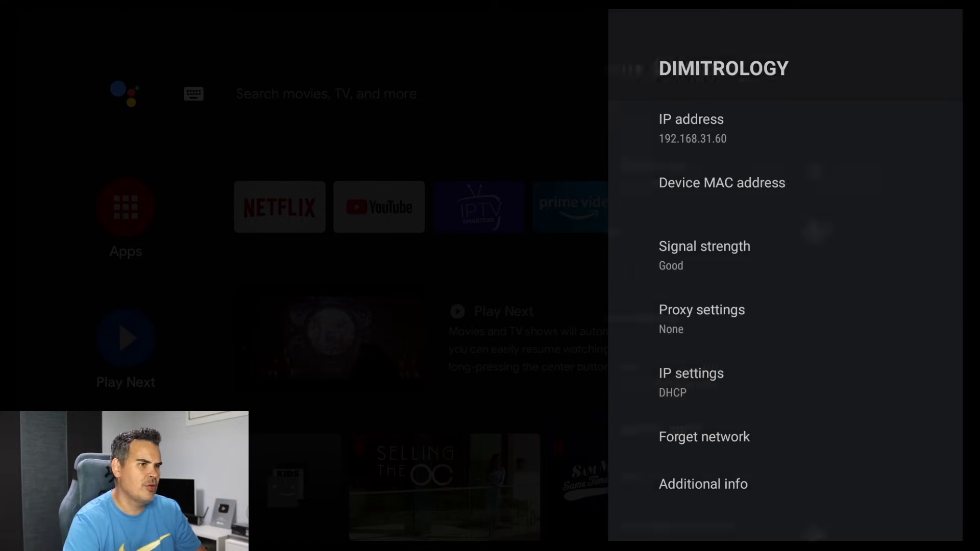
pyautogui.press('Escape')
pyautogui.press('Escape')
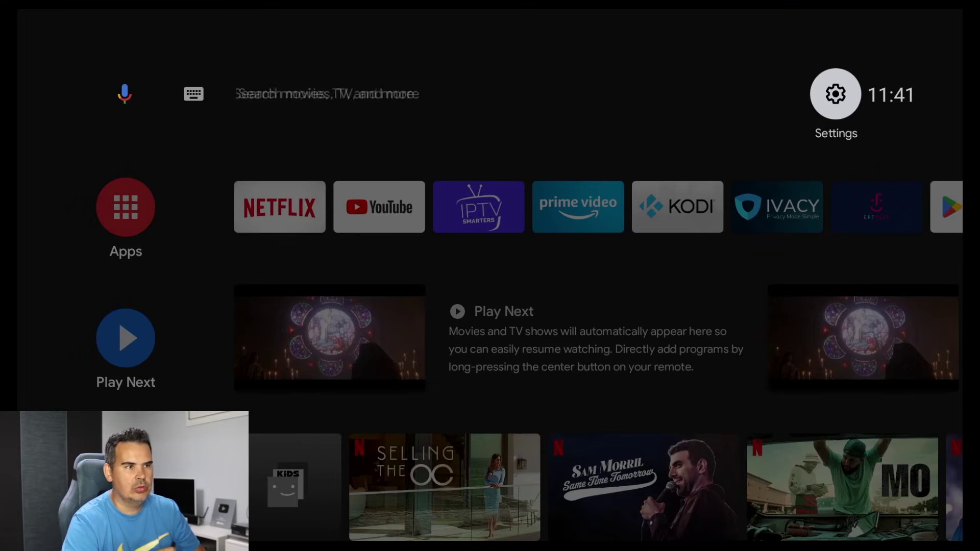
pyautogui.press('Down')
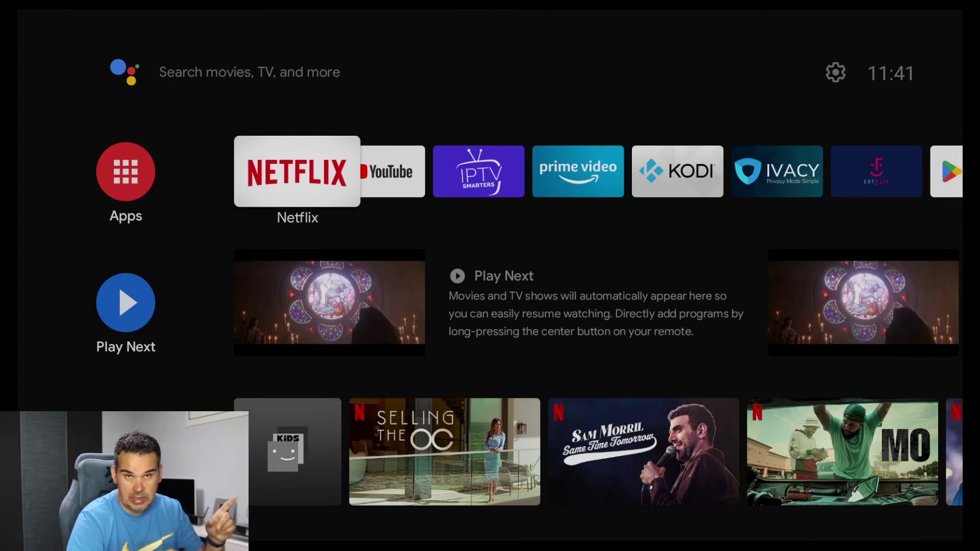
# - Open the DIMITROLOGY Wi-Fi network details from Settings > Network & Internet
pyautogui.press('Up')
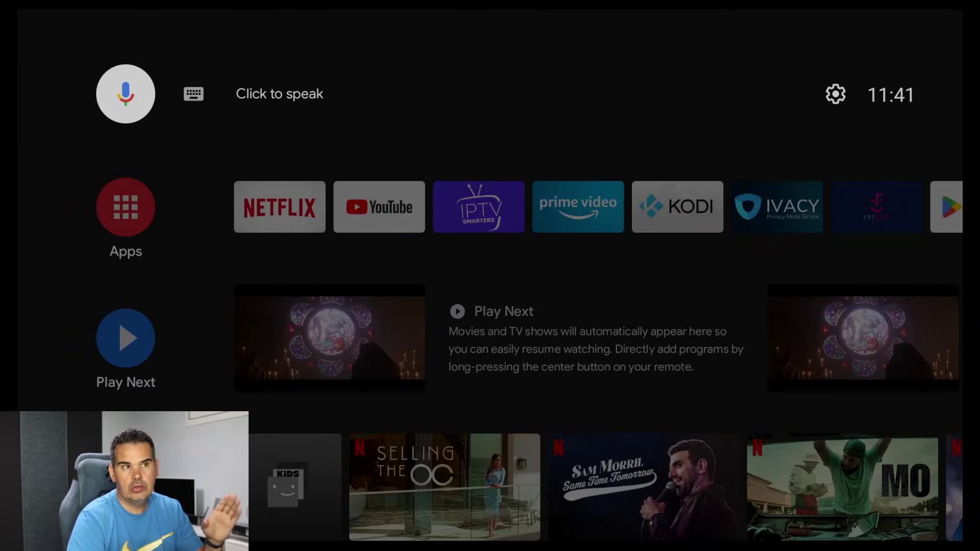
pyautogui.press('Right')
pyautogui.press('Return')
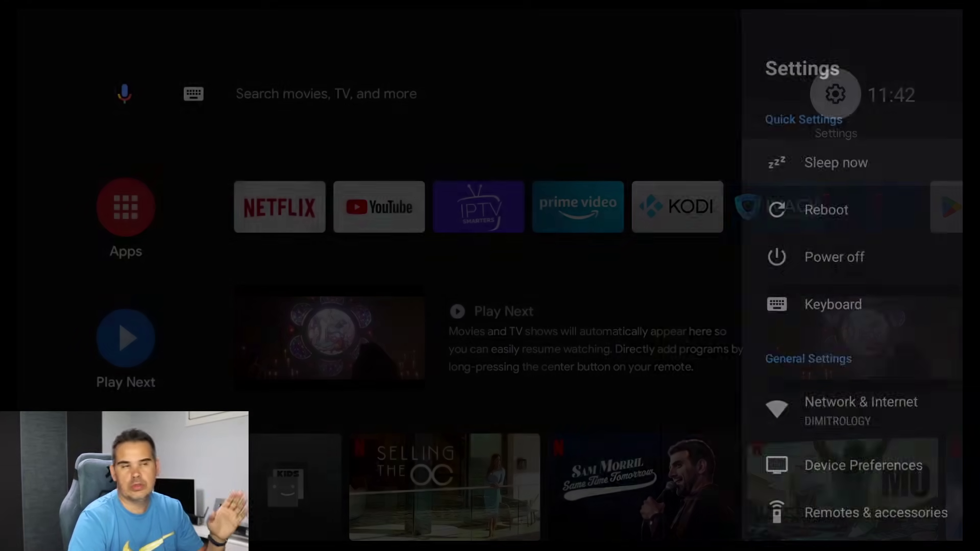
pyautogui.press('Down')
pyautogui.press('Down')
pyautogui.press('Down')
pyautogui.press('Down')
pyautogui.press('Down')
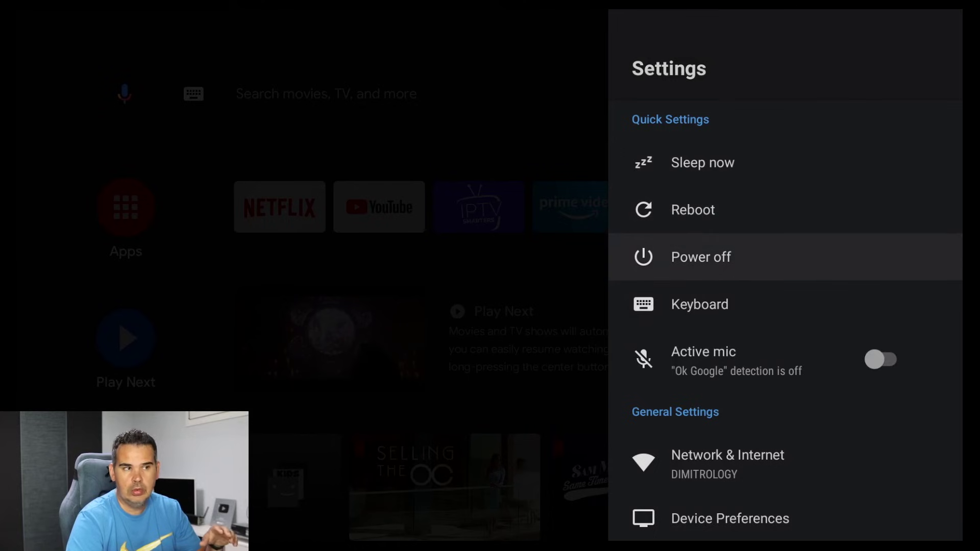
pyautogui.press('Return')
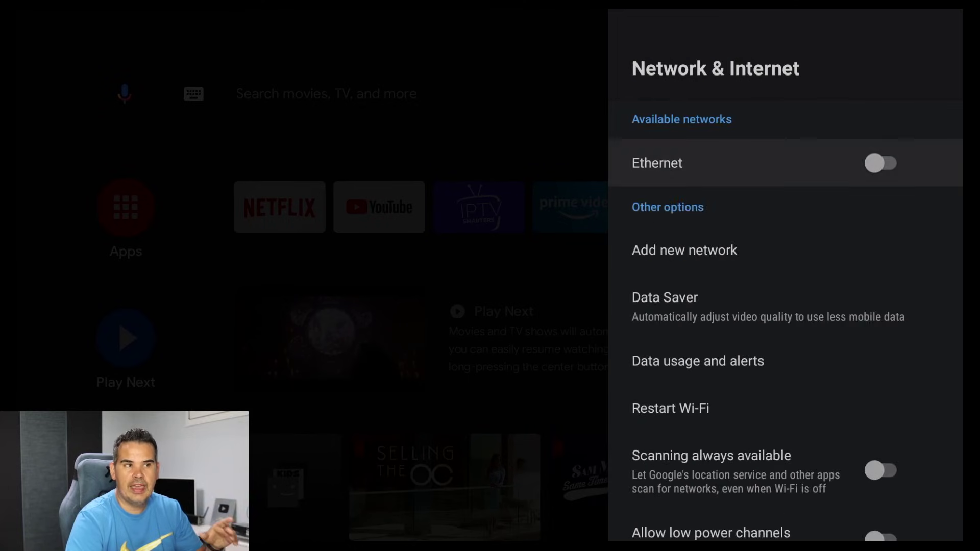
pyautogui.press('Up')
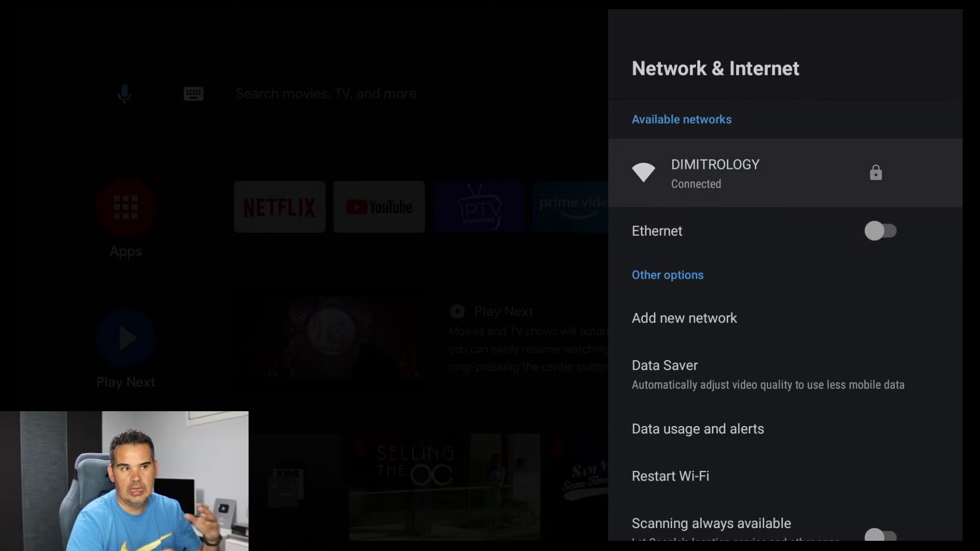
pyautogui.press('Return')
# - Check that IP settings read DHCP without changing them, then review the IP address and other details
pyautogui.press('Down')
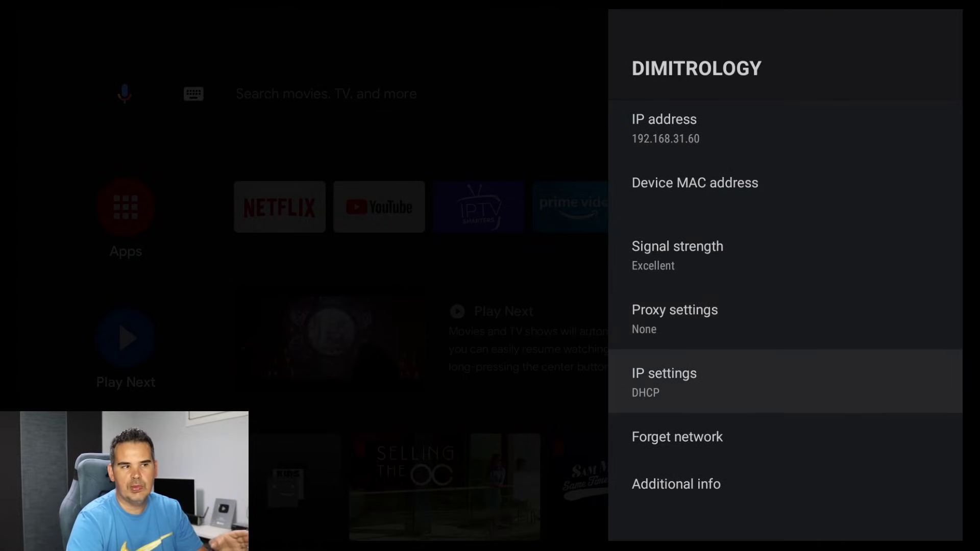
pyautogui.press('Return')
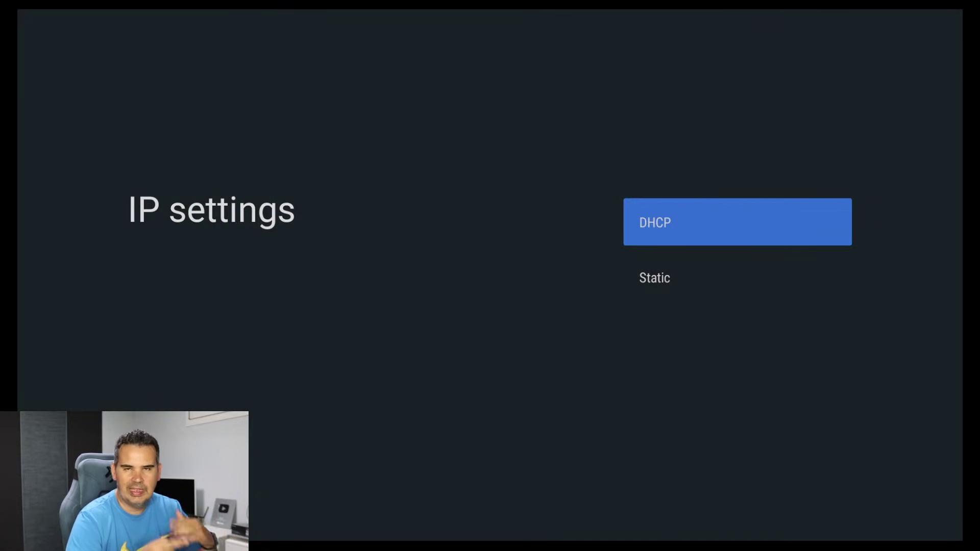
pyautogui.press('Escape')
pyautogui.press('Up')
pyautogui.press('Up')
pyautogui.press('Up')
pyautogui.press('Up')
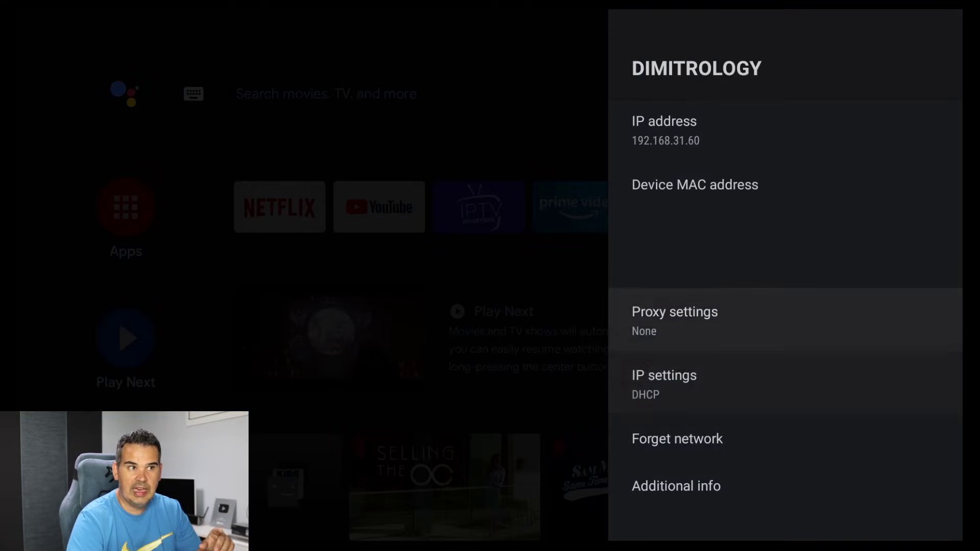
pyautogui.press('Down')
pyautogui.press('Down')
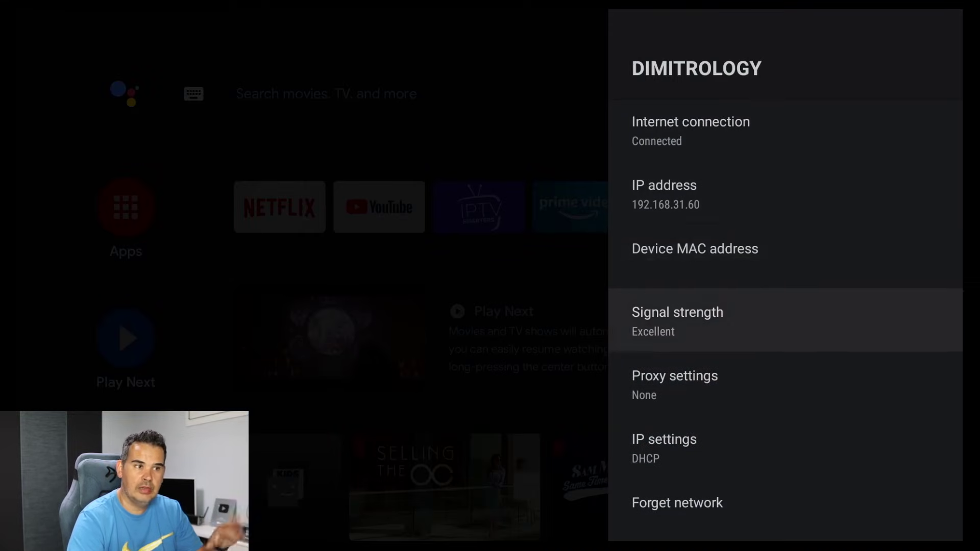
# - Finish reviewing the DIMITROLOGY details and go back to the Network & Internet list
pyautogui.press('Down')
pyautogui.press('Down')
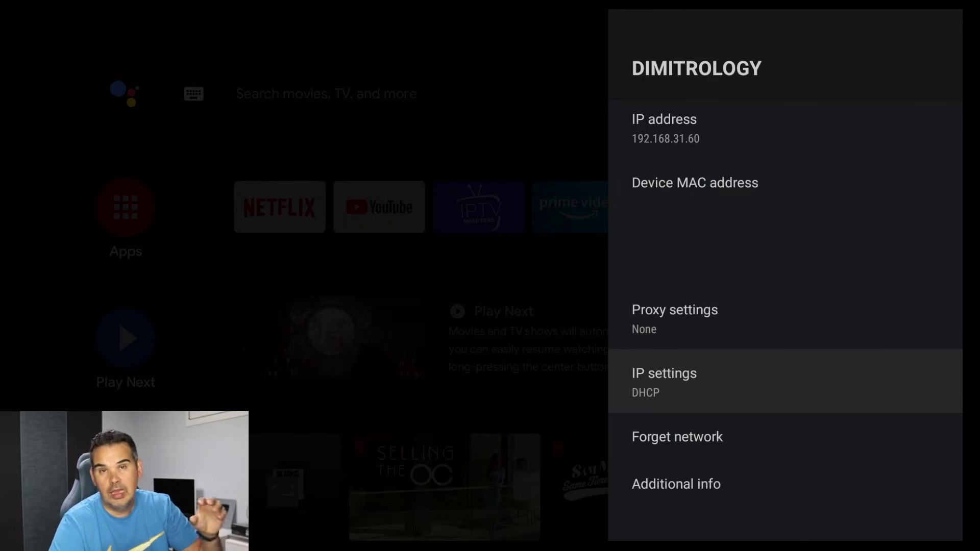
pyautogui.press('Escape')
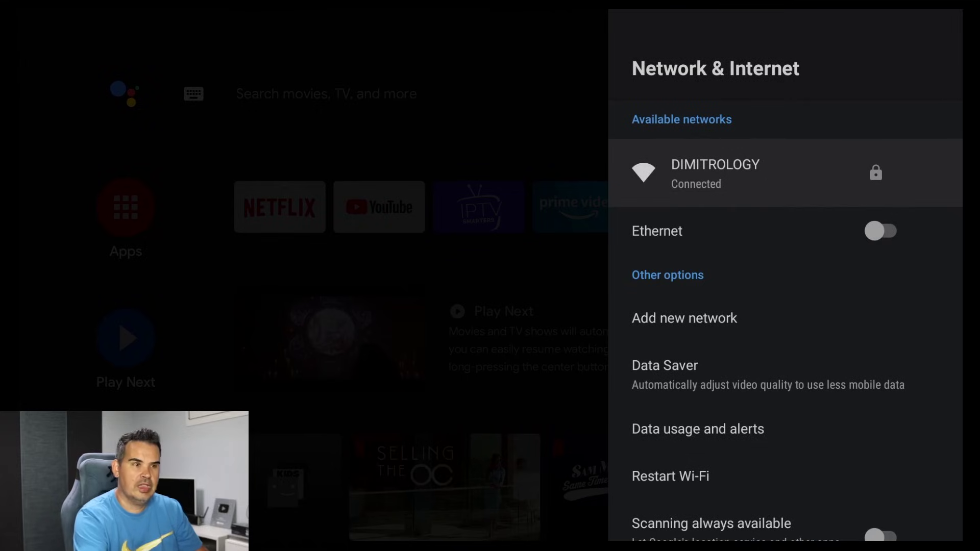